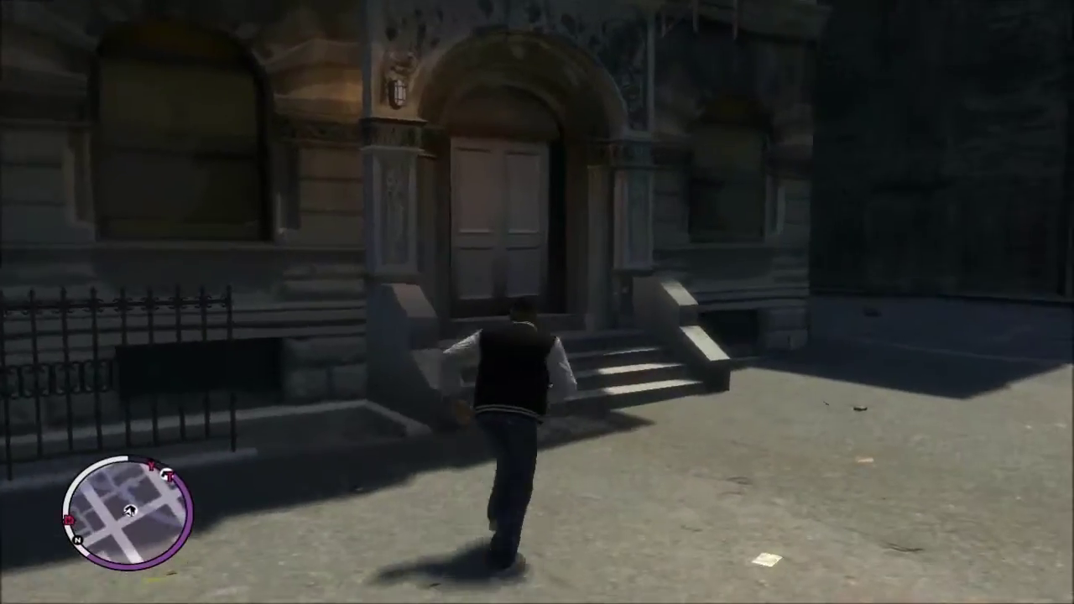
key(w)
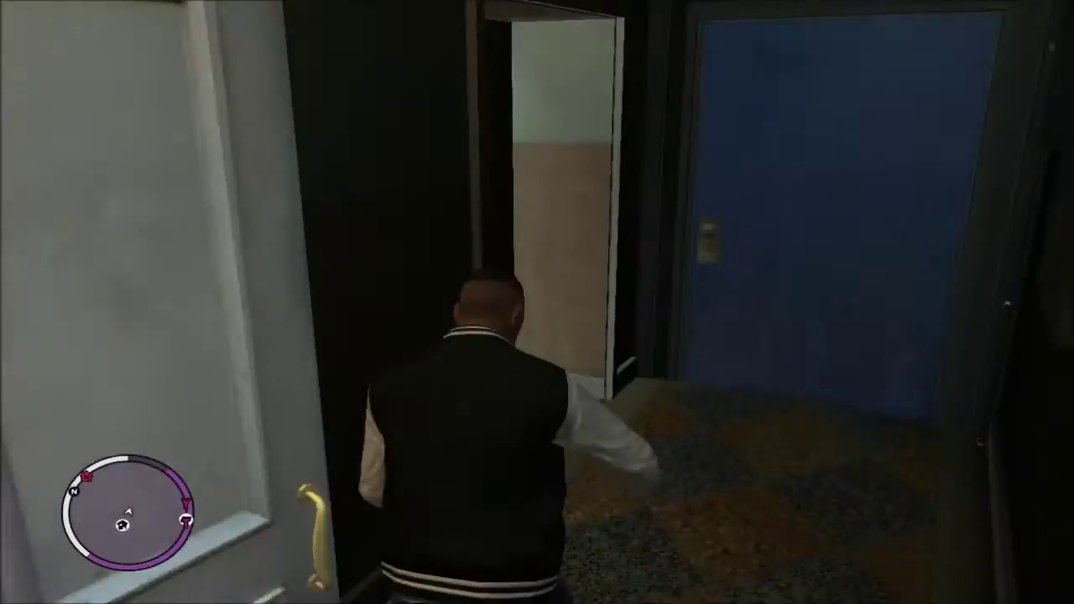
key(w)
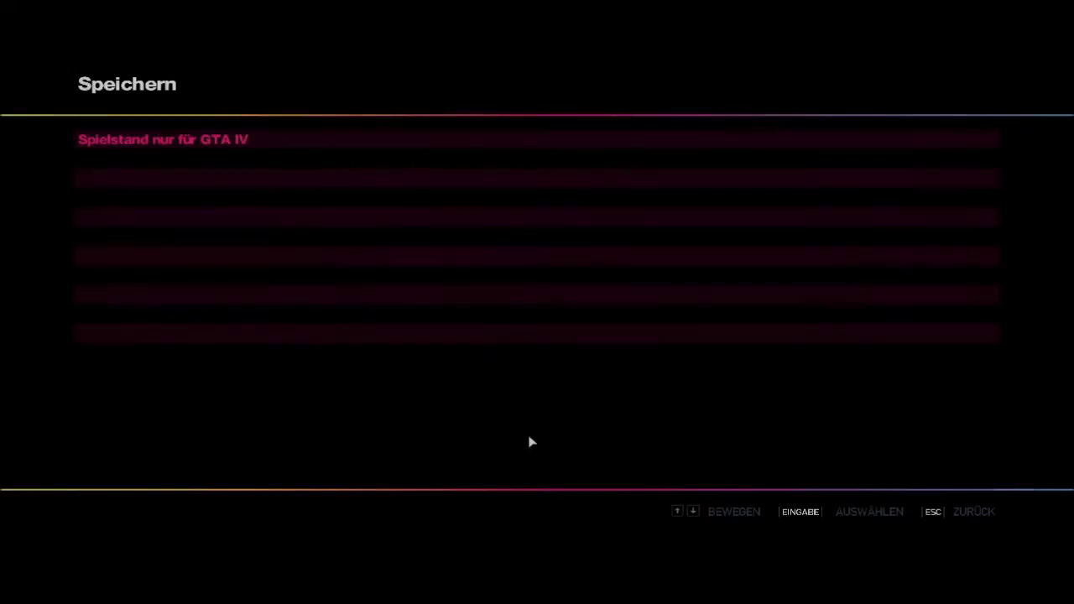
Save the game over the TBoGT - Chinese Takeout slot
key(Down)
key(Down)
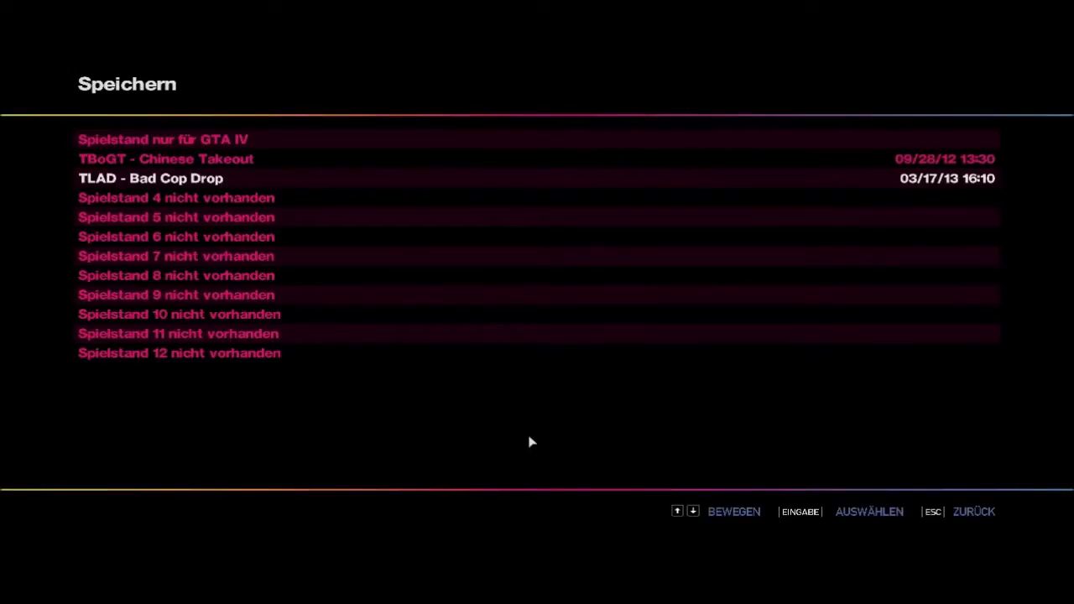
key(Return)
key(Escape)
key(Down)
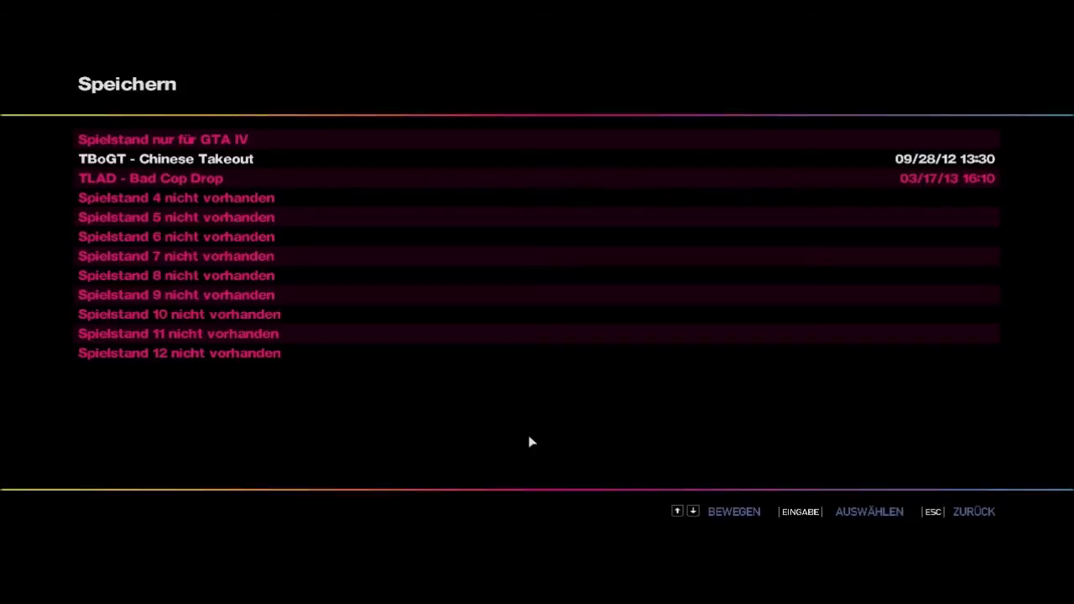
key(Return)
key(Return)
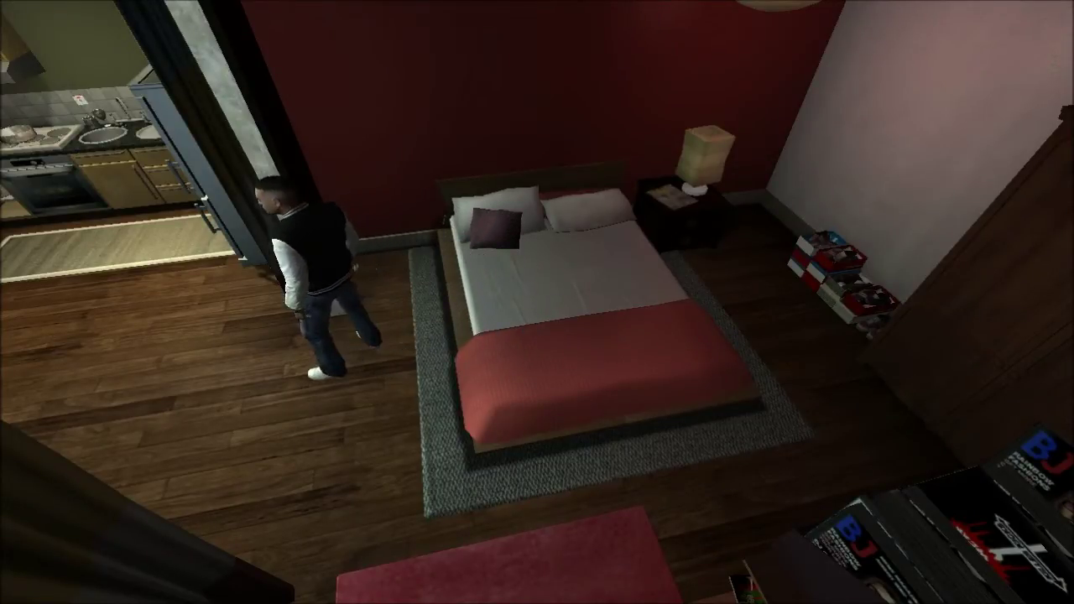
key(w)
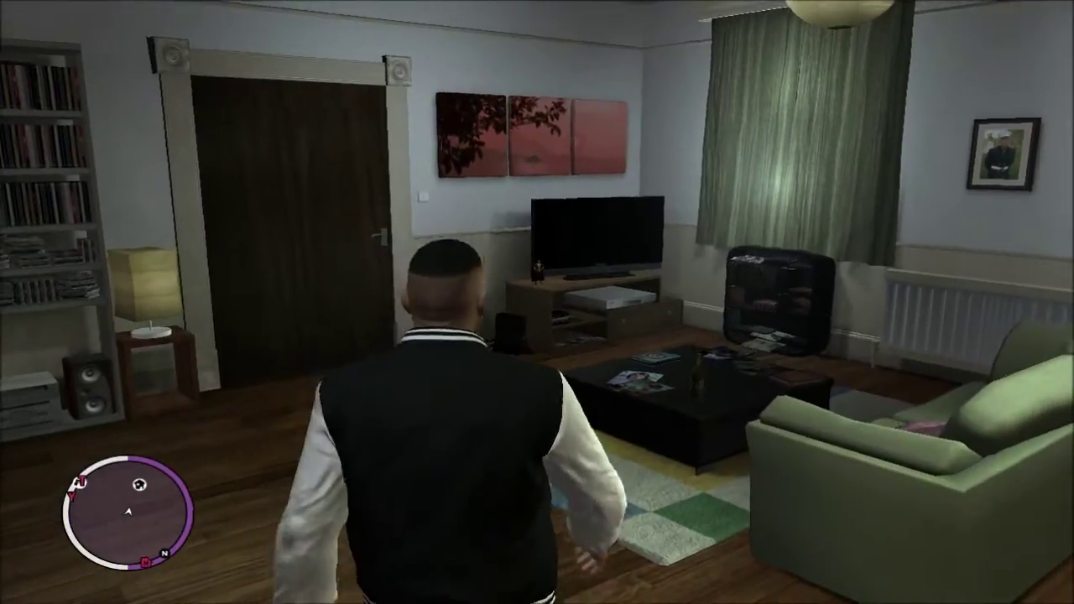
key(w)
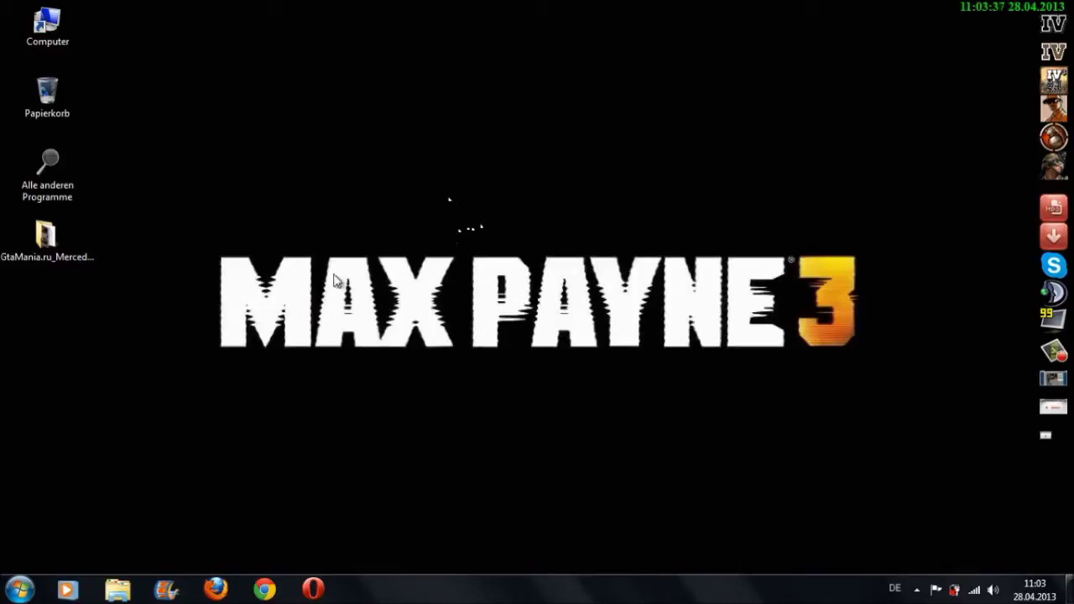
Switch to the MEGA page in Chrome, download GTA IV EFLC Spark IV by ThZ.zip and open the archive in WinRAR
click(1046, 407)
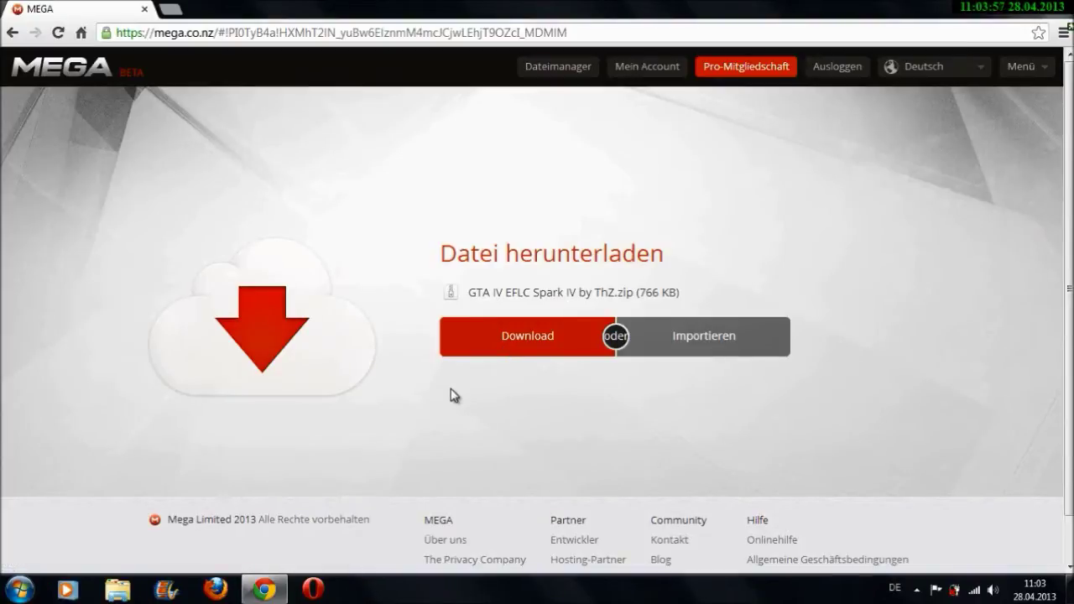
click(516, 341)
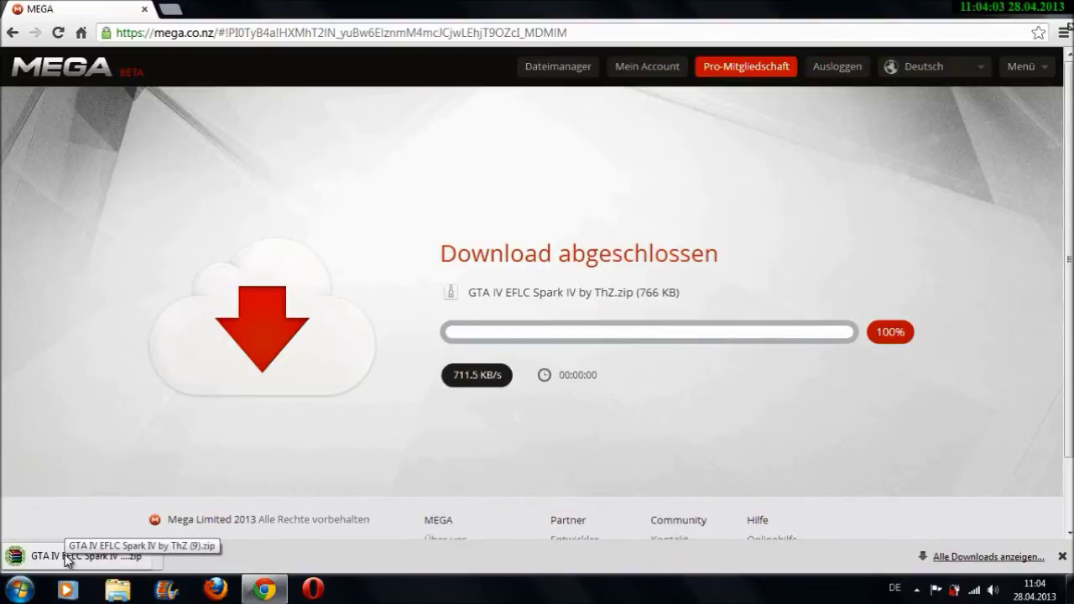
click(67, 559)
click(992, 12)
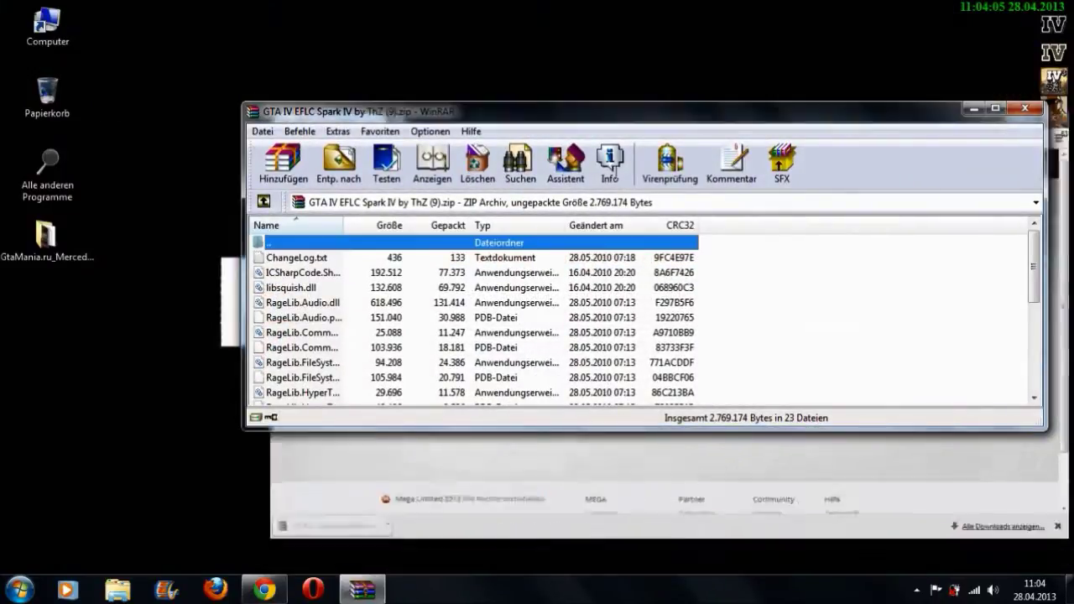
Create a new desktop folder named GTA IV EFLC Spark IV
right_click(97, 318)
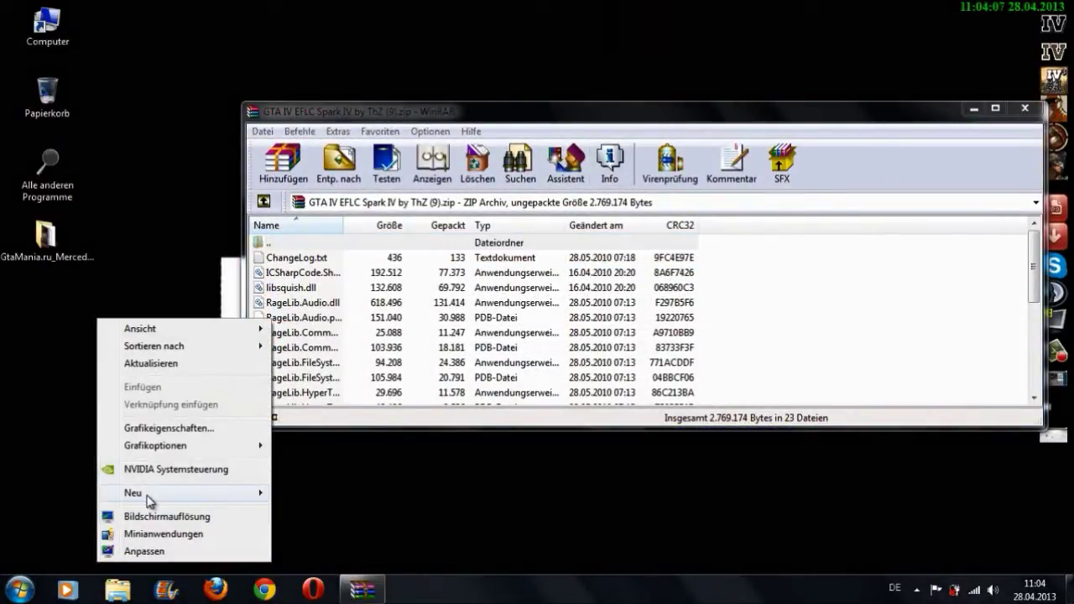
mouse_move(147, 493)
click(312, 246)
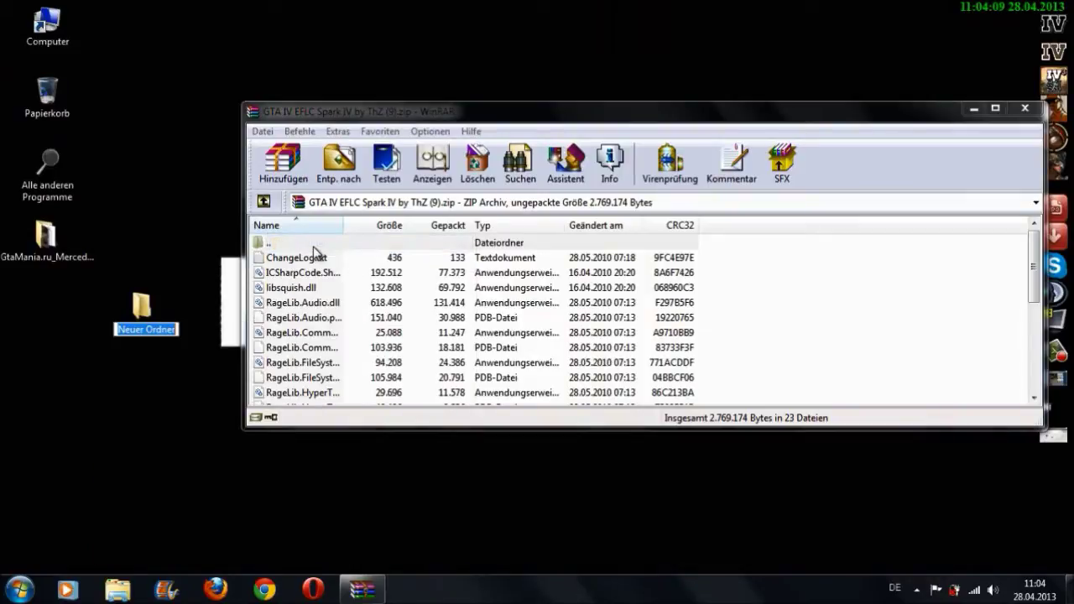
text(GTA IV)
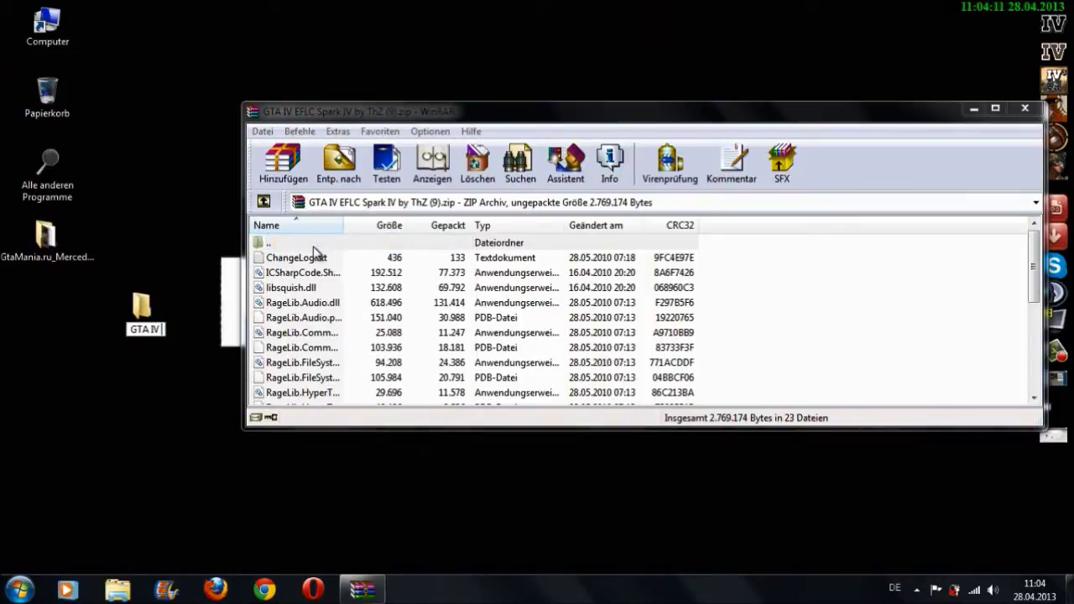
text( EFLC Spa)
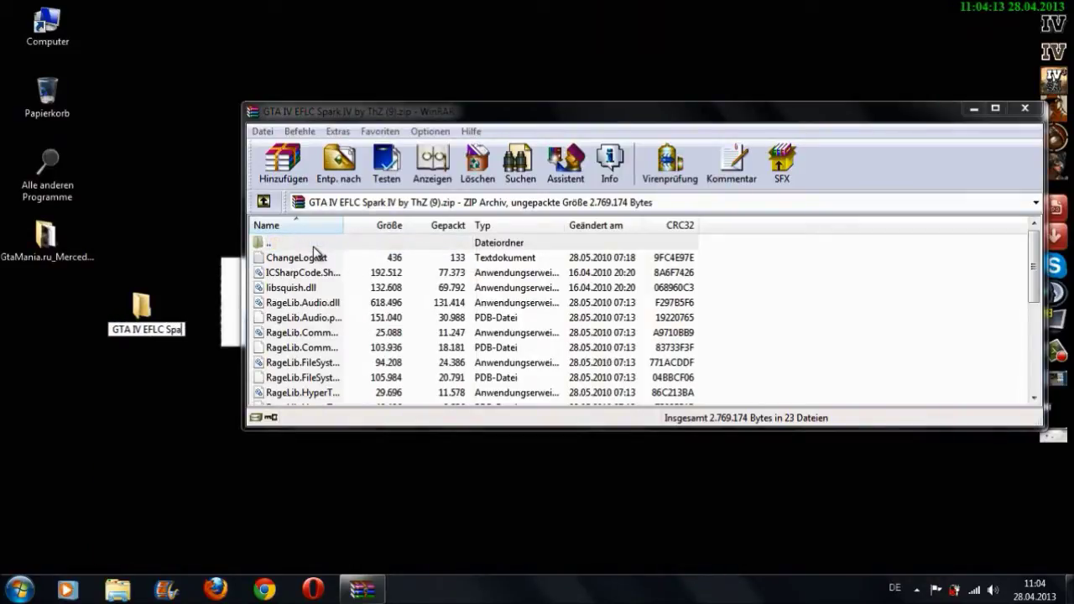
text(rk IV)
key(Return)
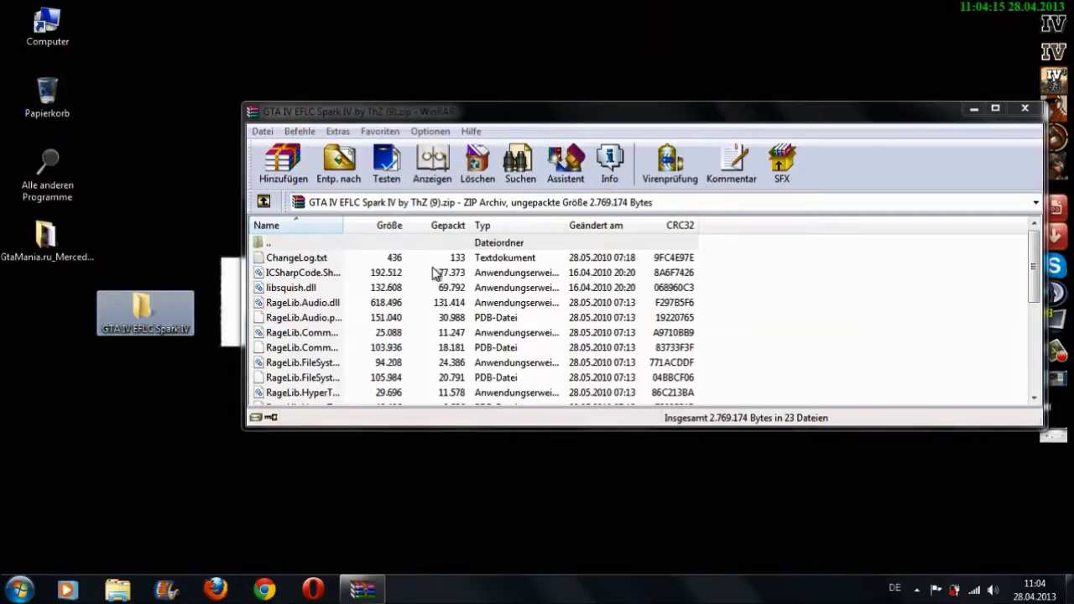
Extract all files of the archive into the GTA IV EFLC Spark IV folder, close WinRAR and line the folder up below the Mercedes mod folder
drag(763, 267, 266, 437)
drag(637, 245, 144, 304)
drag(1036, 312, 1038, 245)
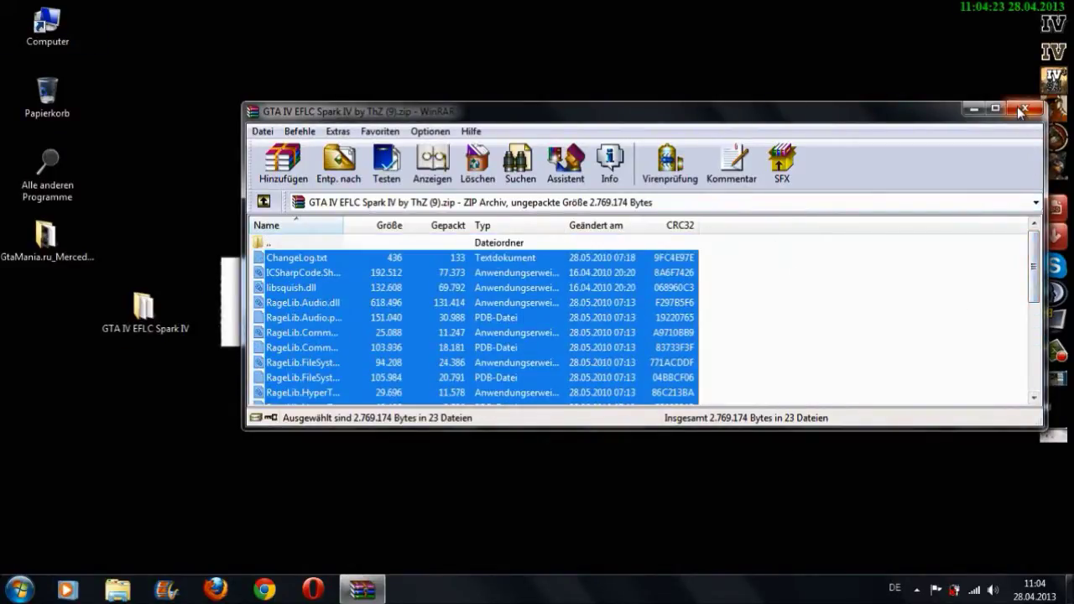
click(1024, 108)
drag(143, 307, 42, 304)
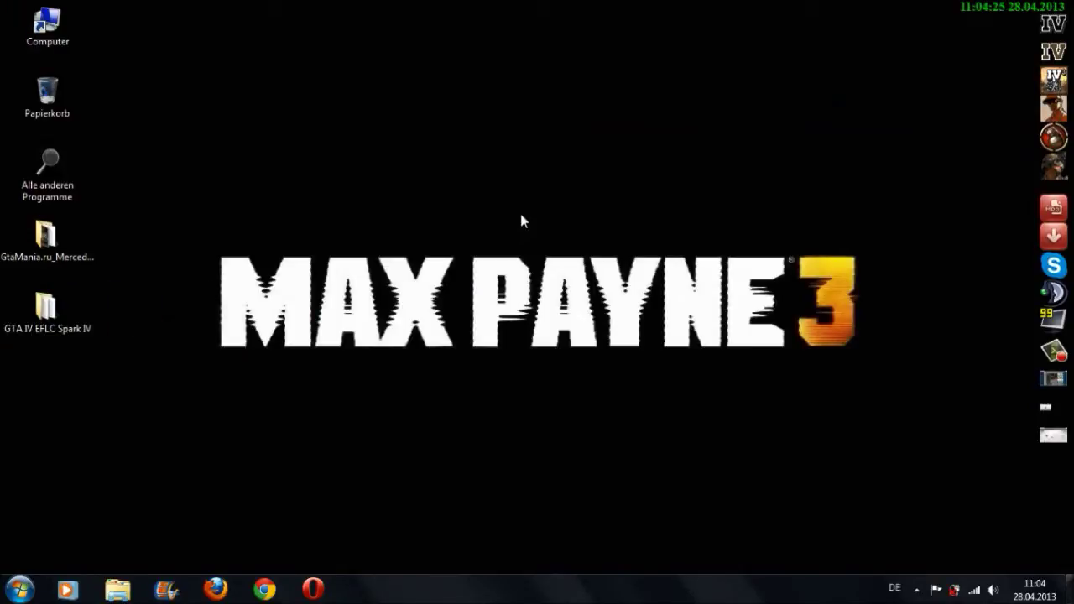
Switch to the gtainside.com page in Opera and examine the description and pictures of the Mercedes-Benz S65 AMG 2012 v2.0 mod
click(1049, 378)
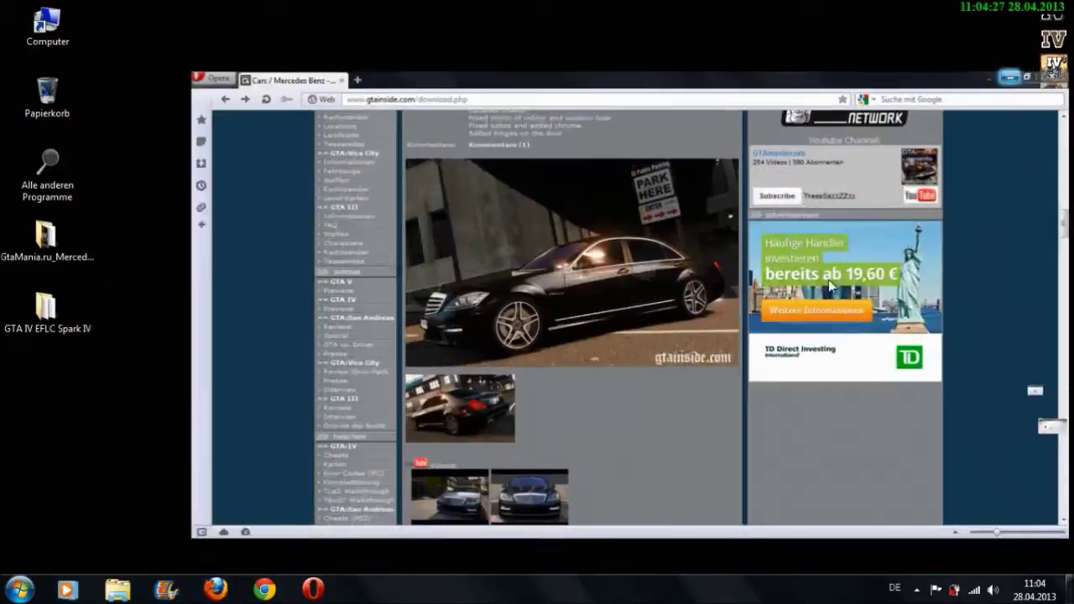
scroll(293, 248, up, 5)
scroll(293, 248, down, 3)
scroll(293, 248, up, 4)
scroll(291, 246, down, 4)
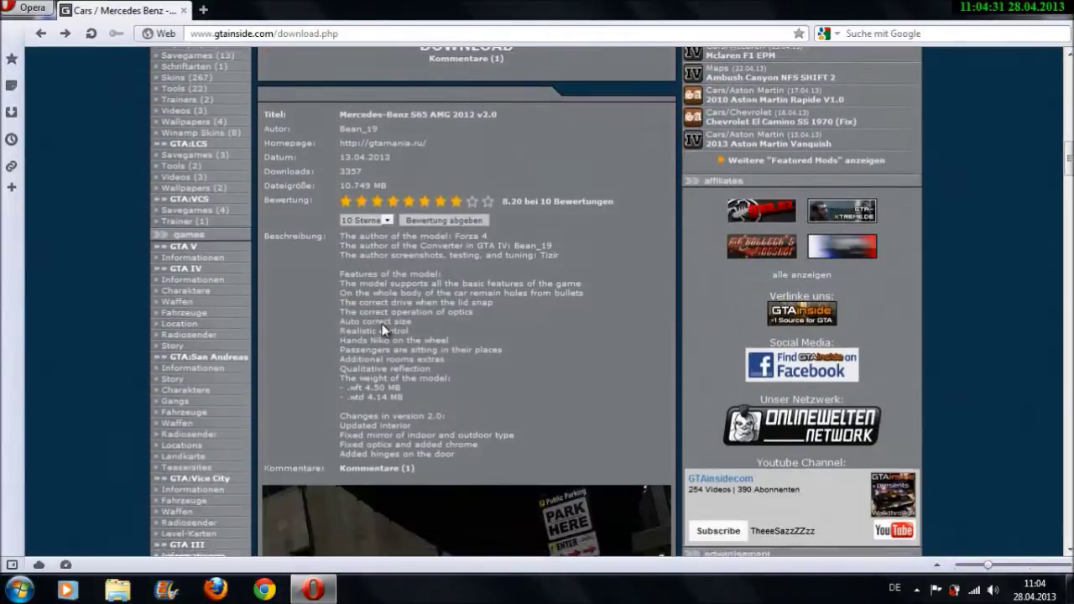
scroll(424, 338, up, 5)
scroll(424, 338, down, 8)
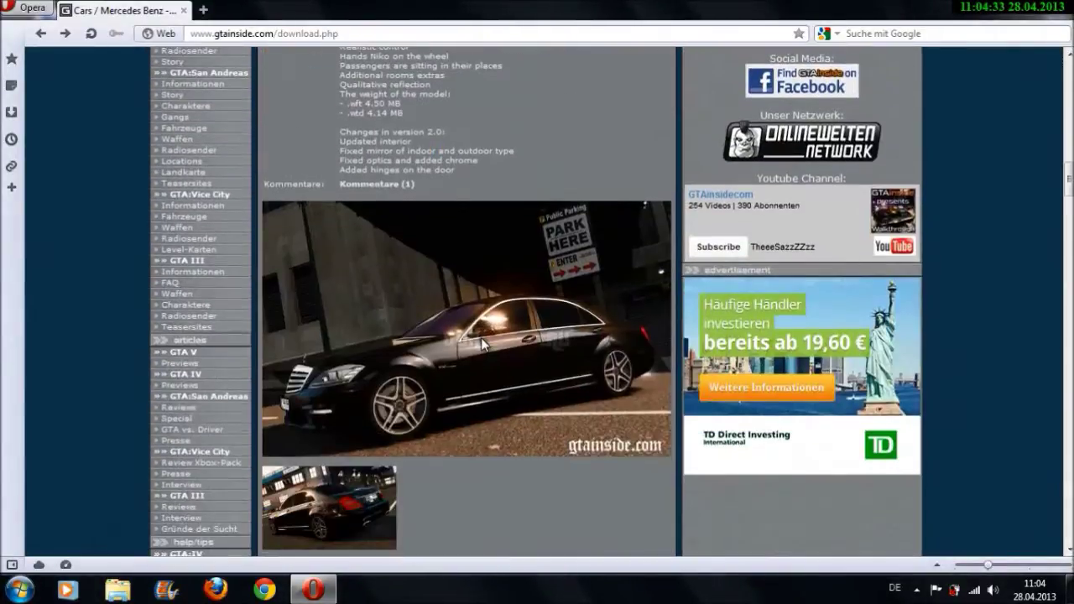
scroll(493, 378, up, 4)
scroll(468, 209, down, 8)
Look through the other Mercedes mods on the page, return to the S65 AMG 2012 v2.0 entry and put the browser away
scroll(581, 275, down, 12)
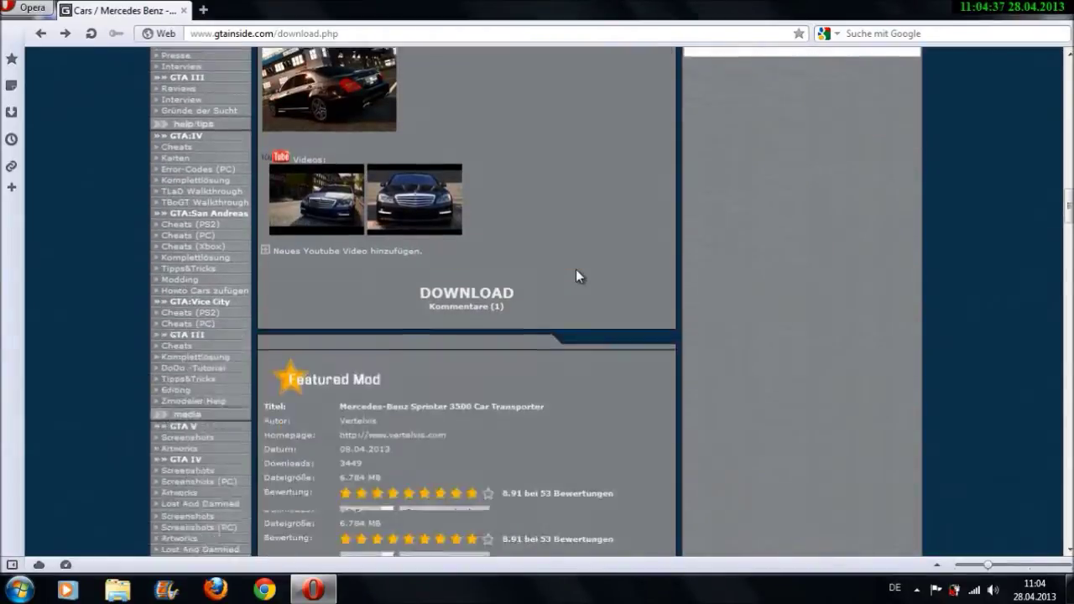
scroll(582, 277, down, 10)
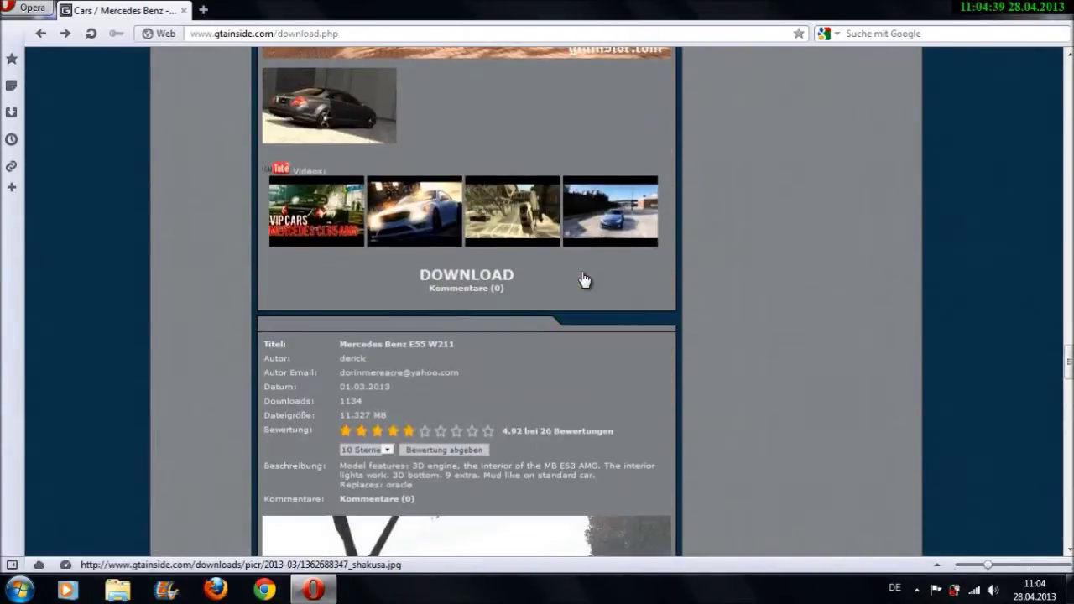
scroll(657, 284, up, 3)
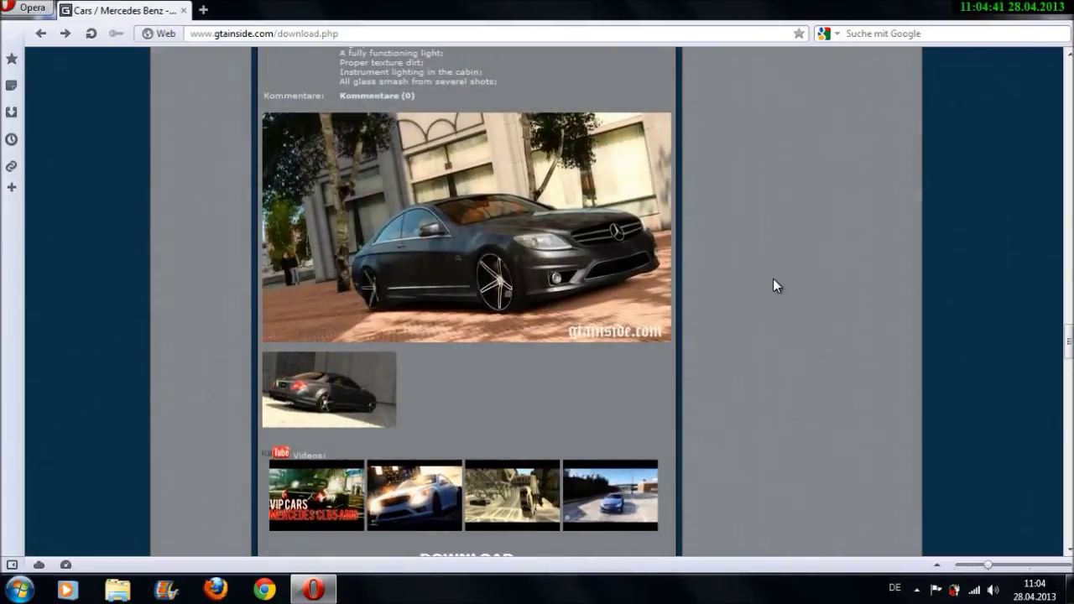
scroll(773, 285, down, 8)
scroll(774, 285, down, 15)
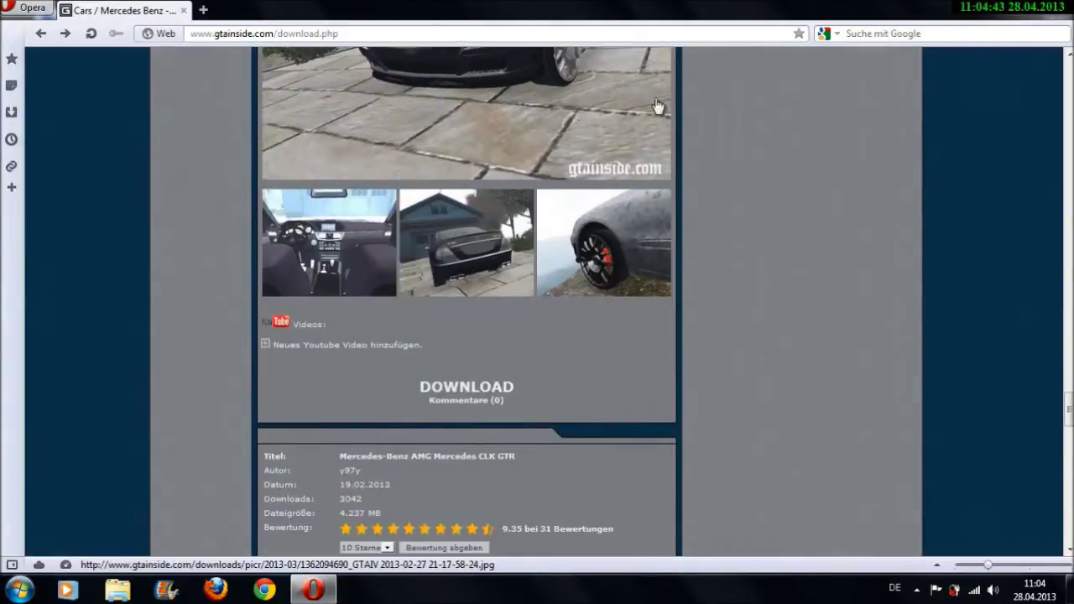
scroll(579, 310, down, 20)
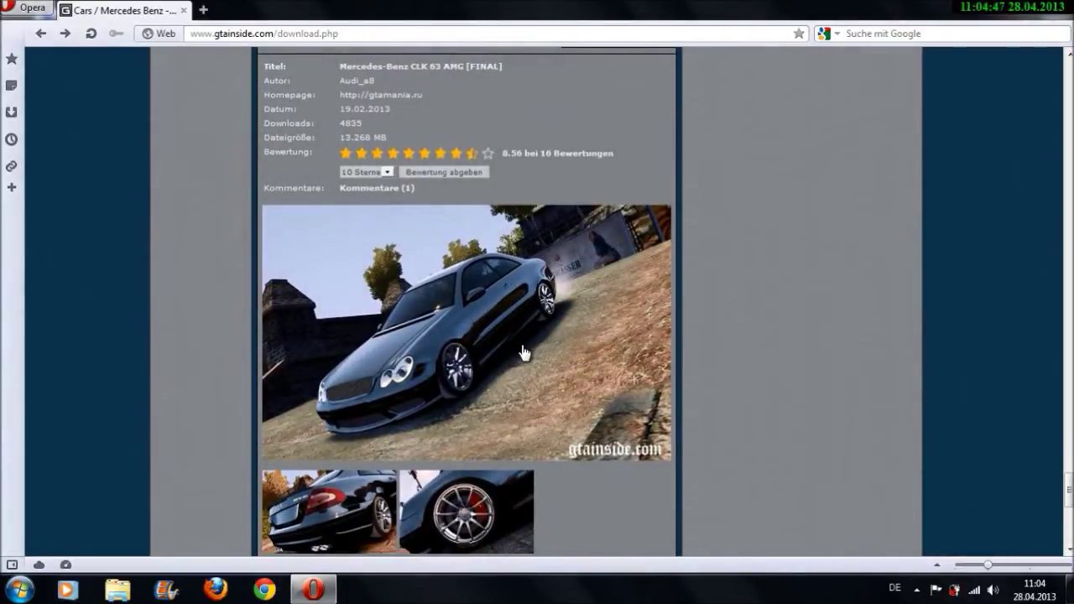
scroll(522, 352, down, 4)
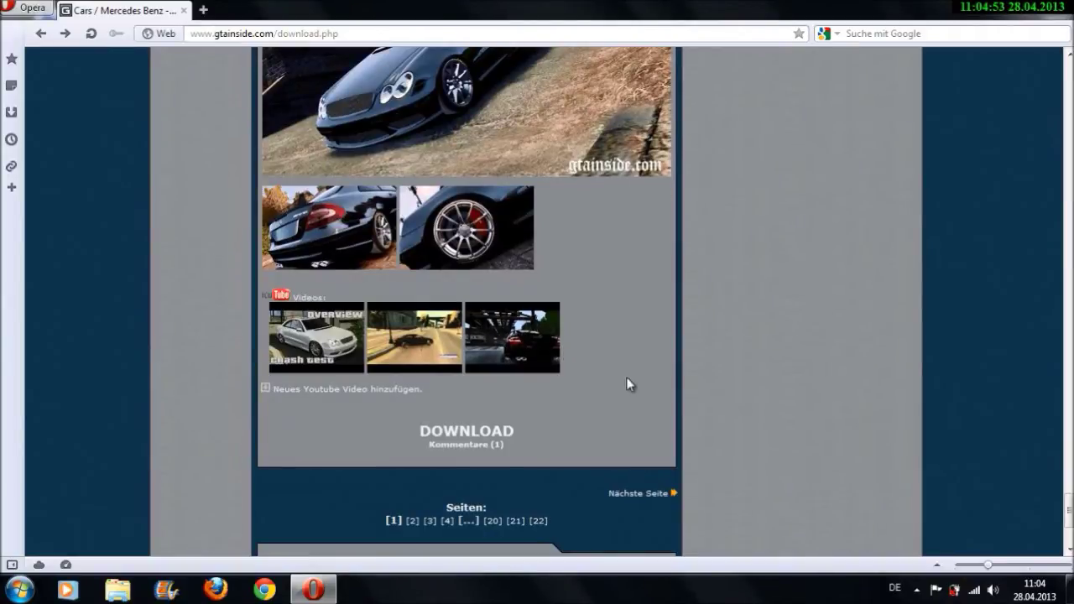
scroll(624, 377, down, 12)
scroll(631, 379, up, 15)
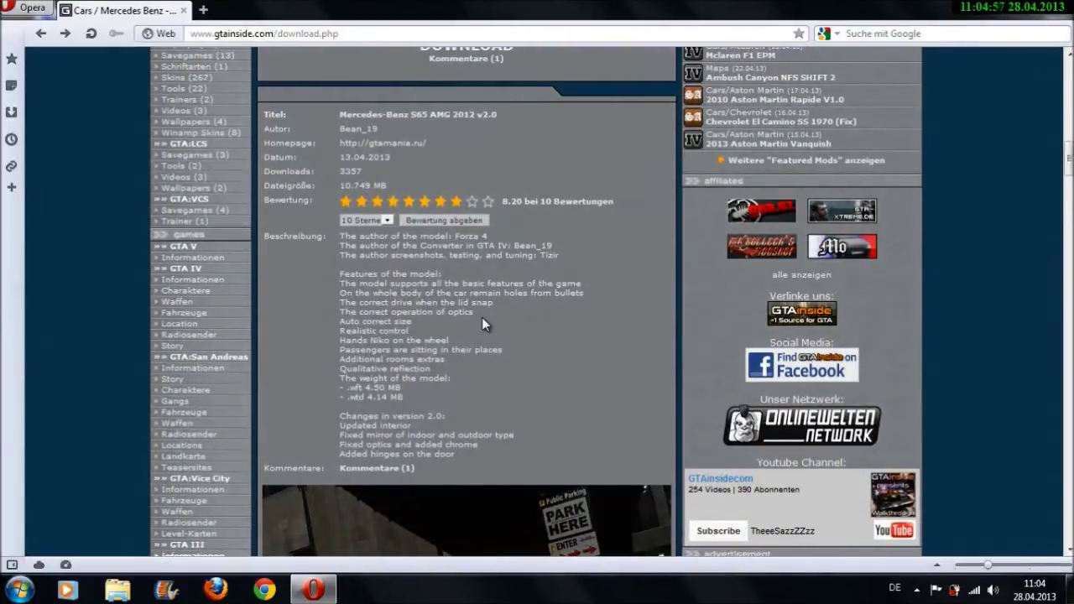
scroll(484, 319, up, 5)
scroll(483, 319, down, 5)
scroll(481, 319, down, 3)
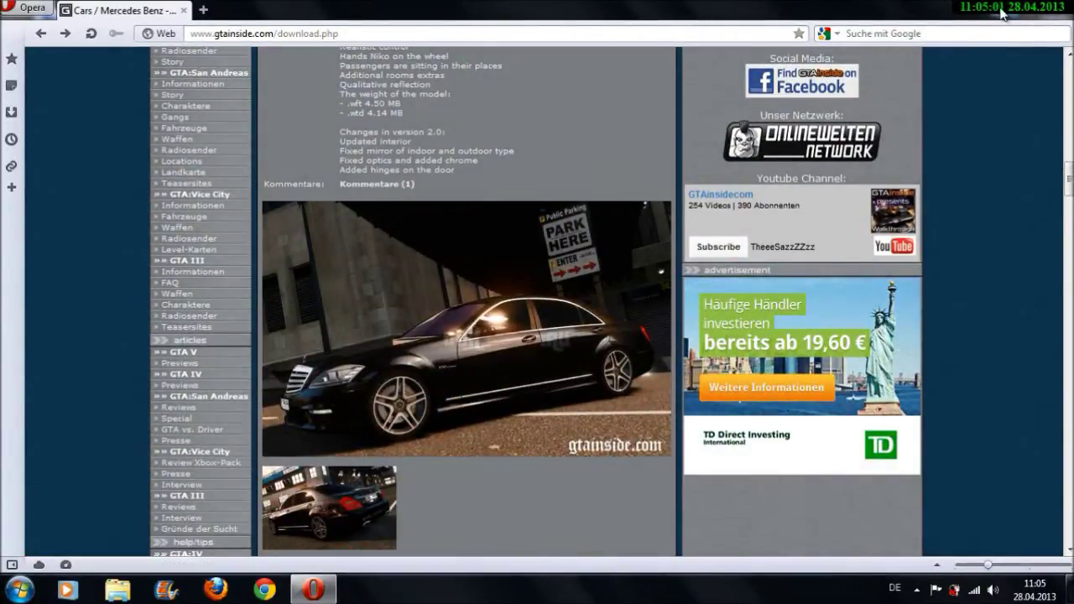
click(1053, 6)
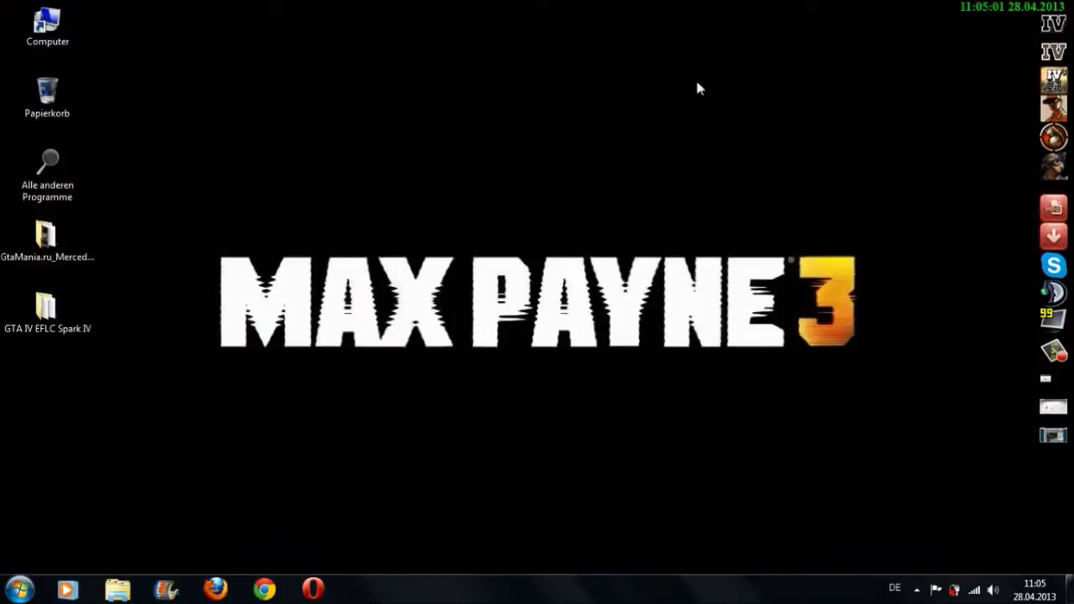
Open the Mercedes S65 AMG mod folder on the desktop, view the pictures in its [Screenshots] folder and return to the mod folder
double_click(65, 235)
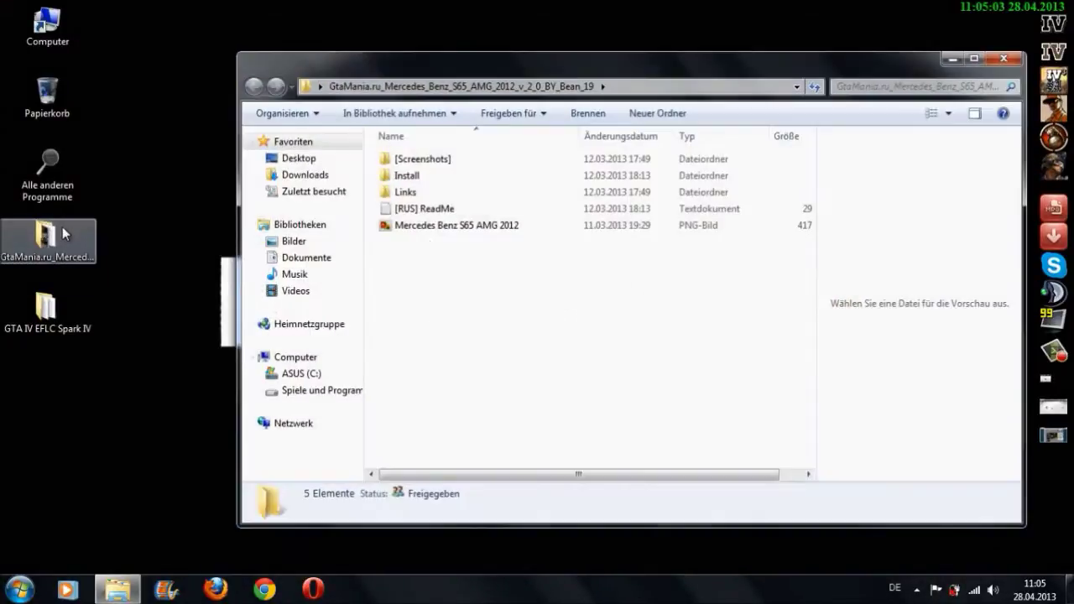
double_click(435, 161)
click(436, 167)
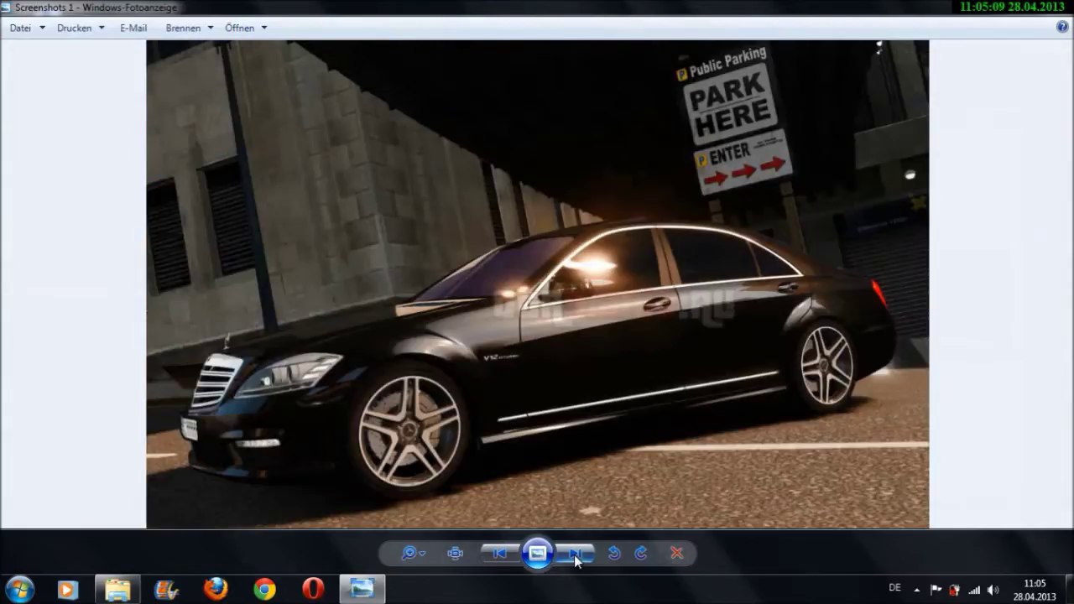
click(574, 555)
click(574, 555)
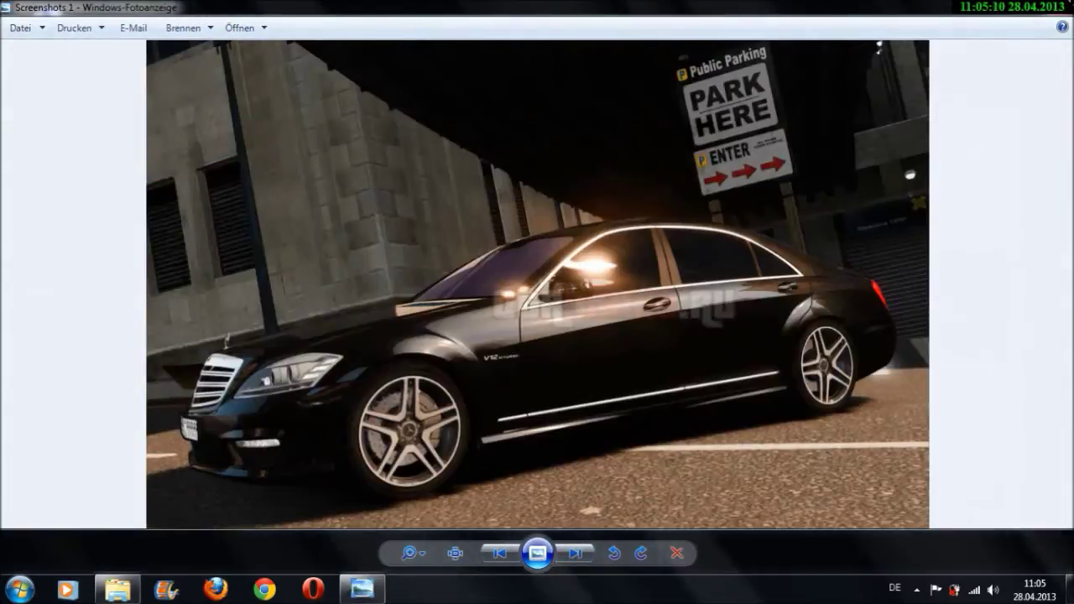
click(1049, 6)
click(254, 86)
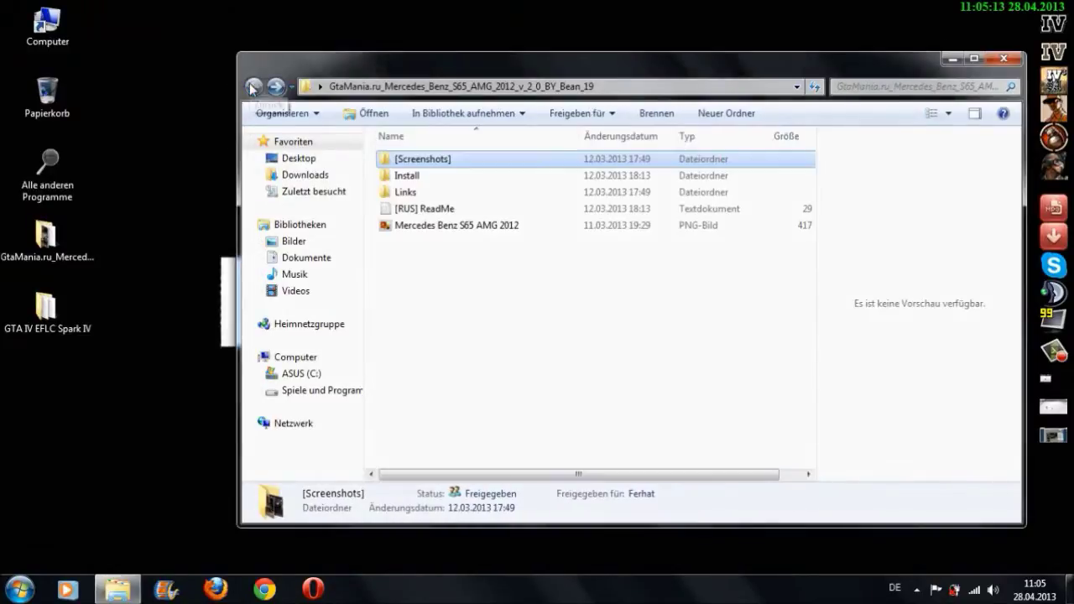
Move emperor2.wtd and emperor2.wft from the Install folder and the [RUS] ReadMe file to the desktop, and close the mod folder
double_click(408, 174)
drag(475, 290, 418, 148)
drag(637, 176, 46, 429)
click(254, 86)
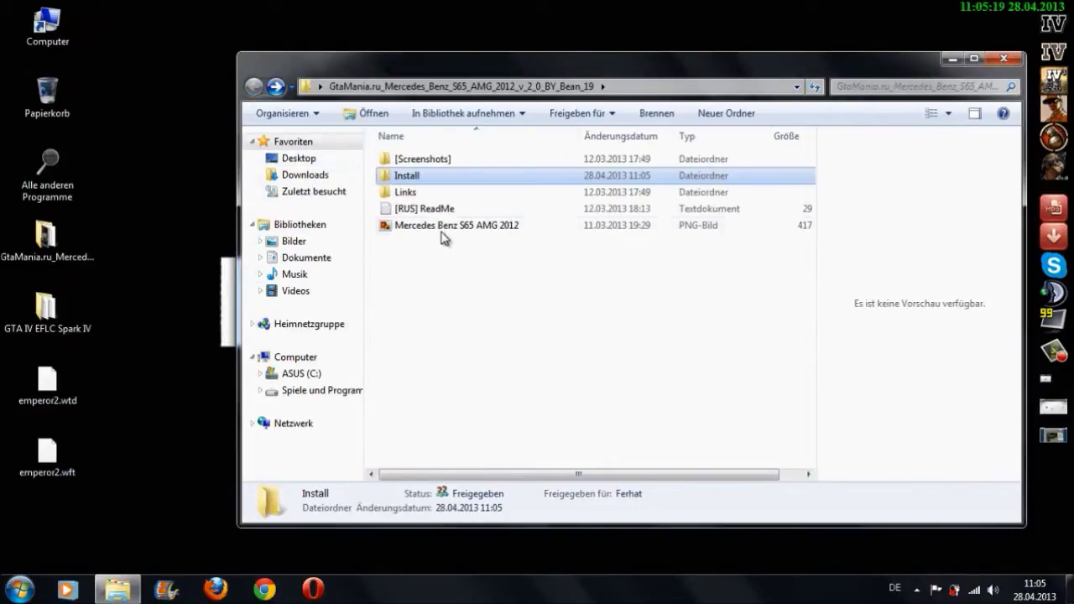
drag(426, 215, 48, 529)
click(1004, 59)
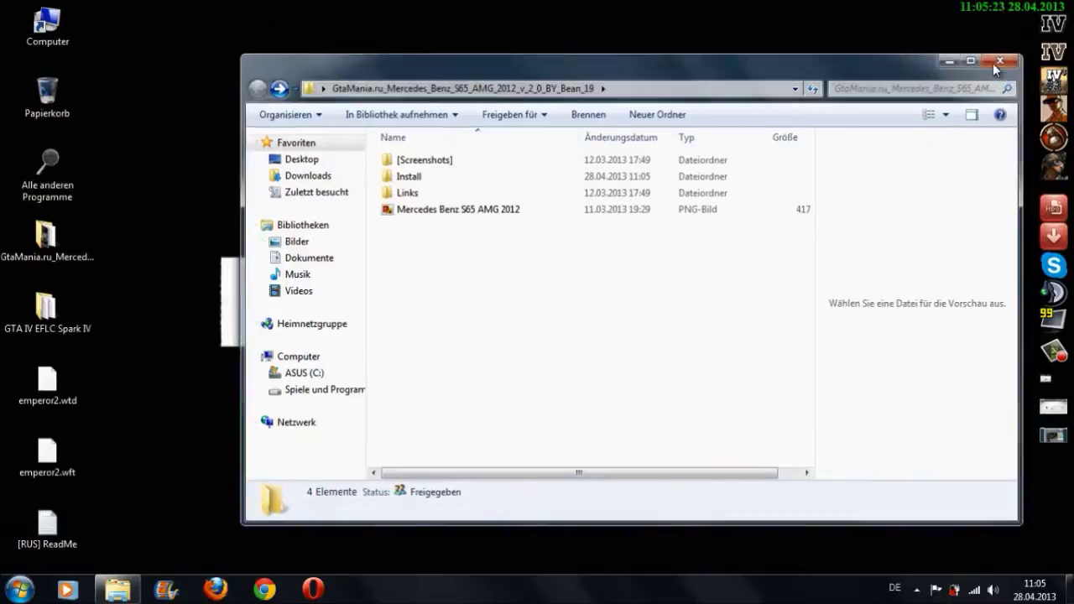
Put the GtaMania.ru Mercedes mod folder in the Recycle Bin and place emperor2.wft and emperor2.wtd side by side on free desktop space
drag(66, 205, 49, 88)
drag(40, 382, 438, 445)
drag(47, 453, 369, 475)
click(374, 397)
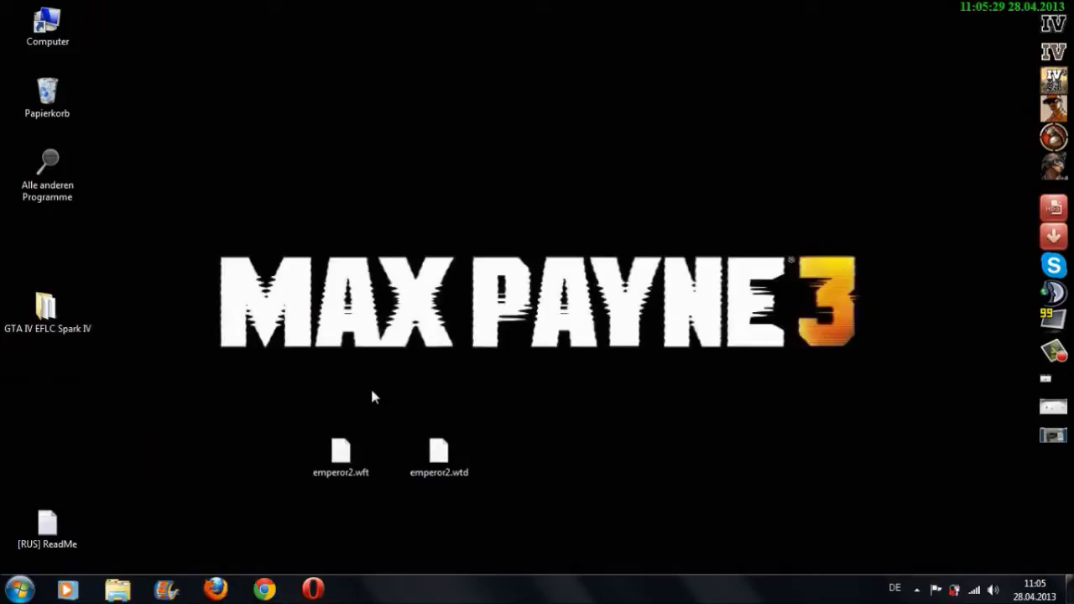
Rename the two emperor2 files to schafter.wft and schafter.wtd and move them together near the GTA IV EFLC Spark IV folder
drag(547, 538, 293, 434)
right_click(335, 451)
click(371, 407)
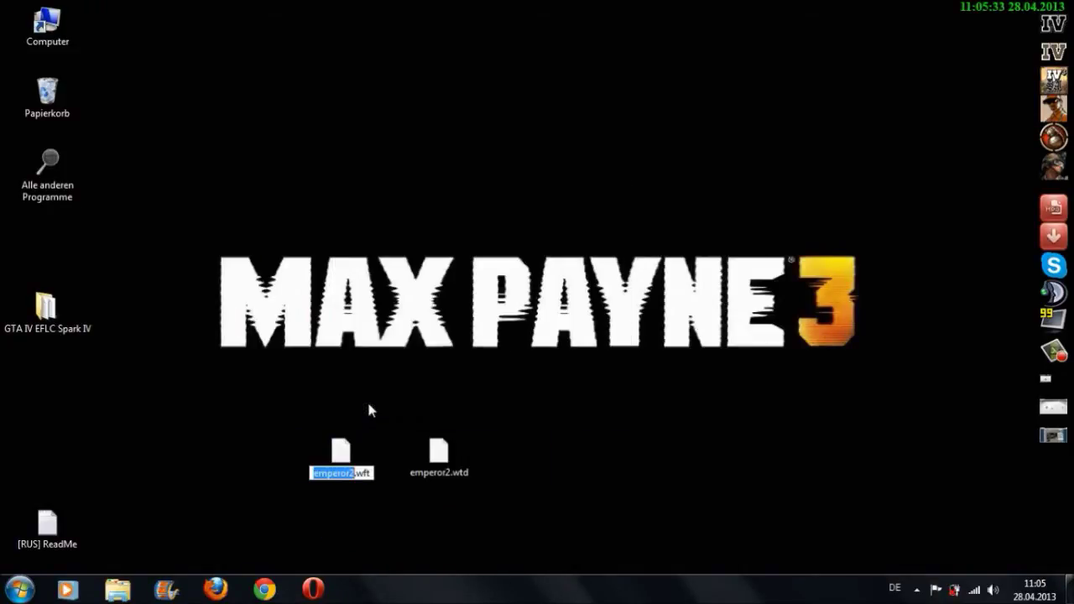
text(schaften)
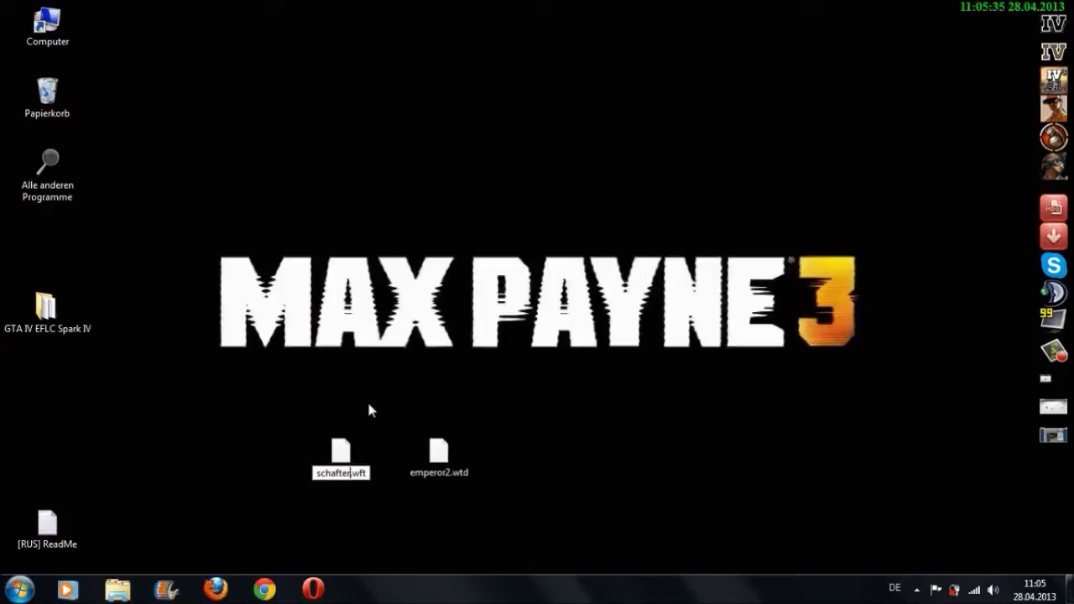
key(Return)
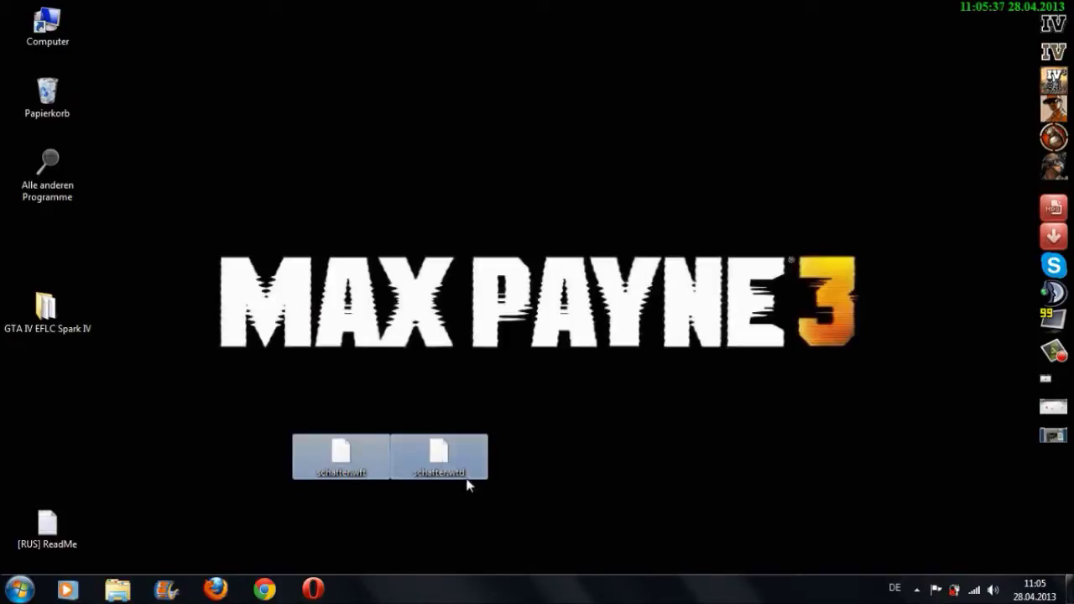
drag(361, 458, 166, 386)
click(169, 299)
Start SparkIV from the GTA IV EFLC Spark IV folder, close that folder and browse the EFLC game directory
double_click(45, 307)
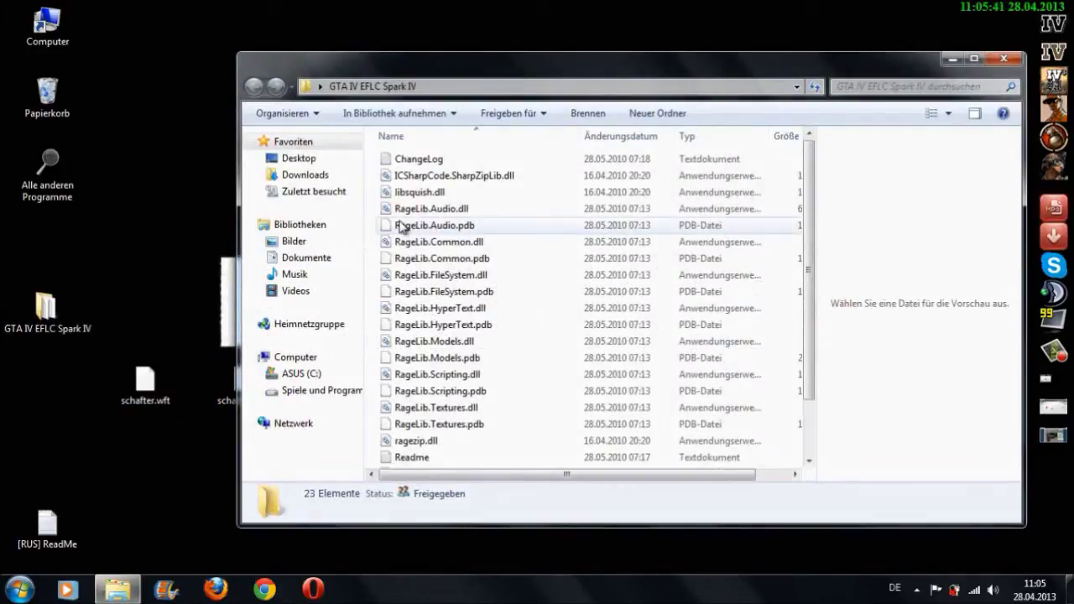
scroll(444, 251, down, 2)
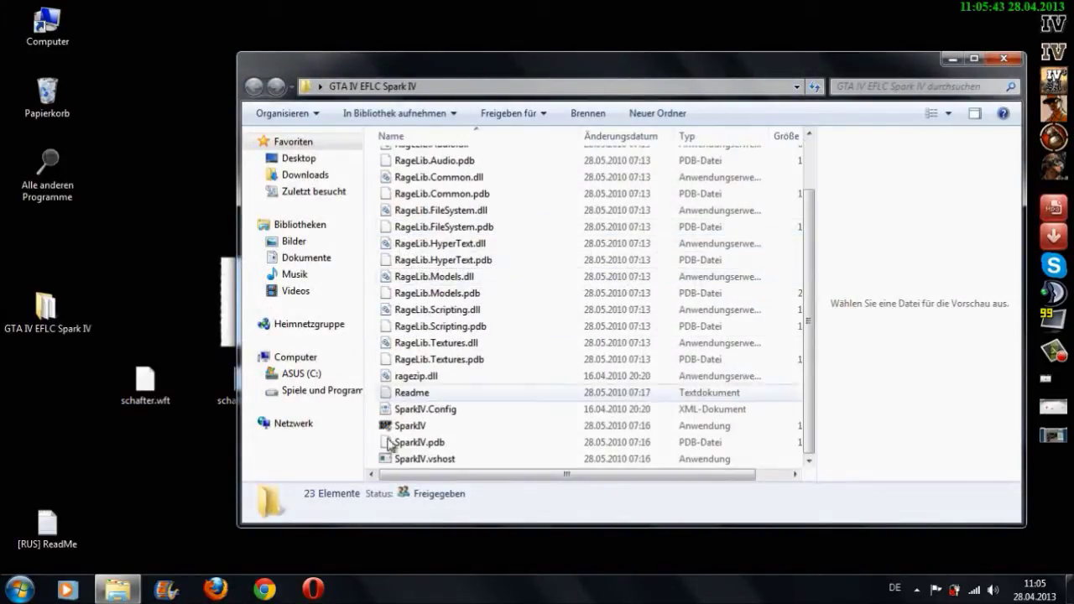
click(429, 426)
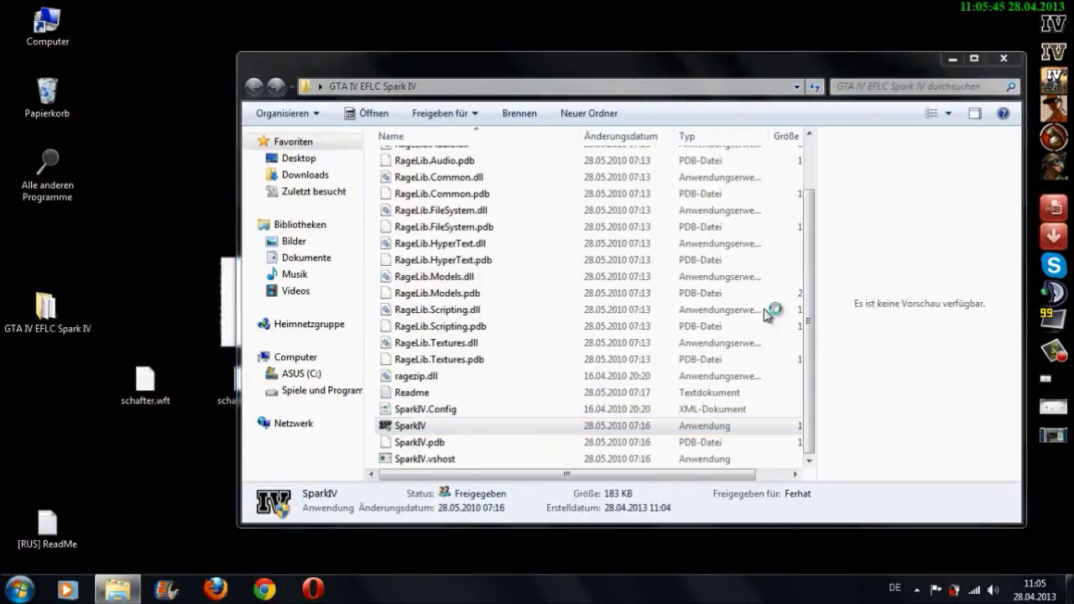
click(1003, 58)
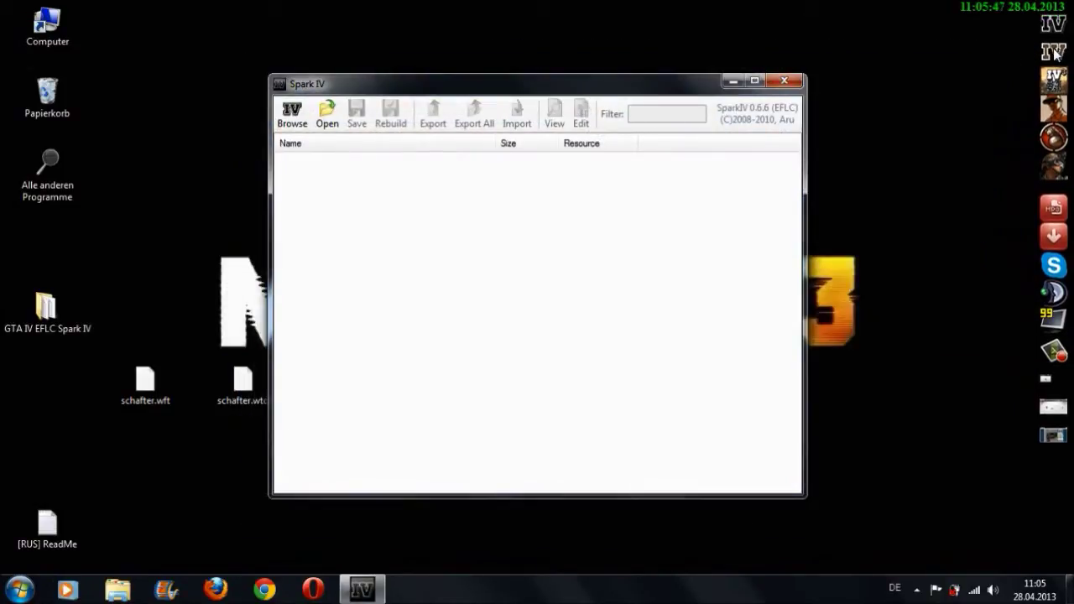
click(292, 113)
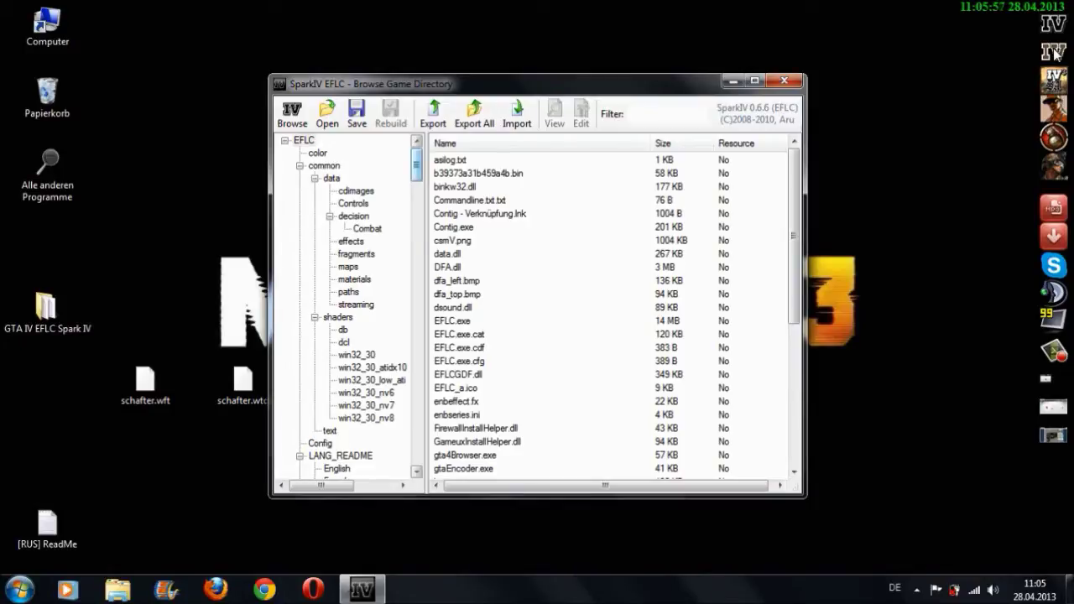
Compare the contents of the last models/cdimages folder in the directory tree with the one just above SpeedoIV
drag(416, 165, 416, 449)
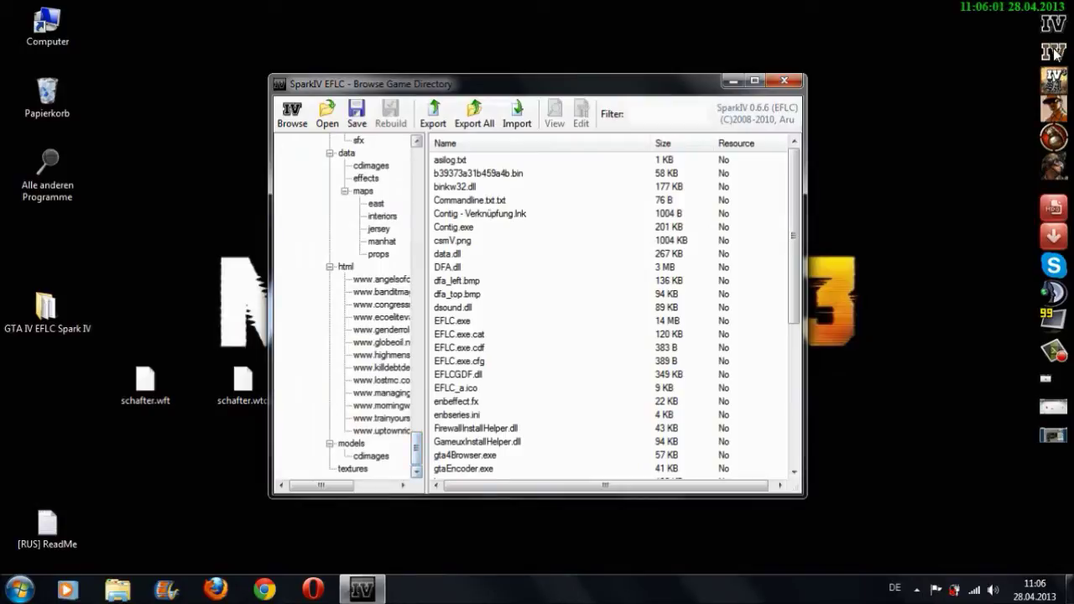
click(371, 456)
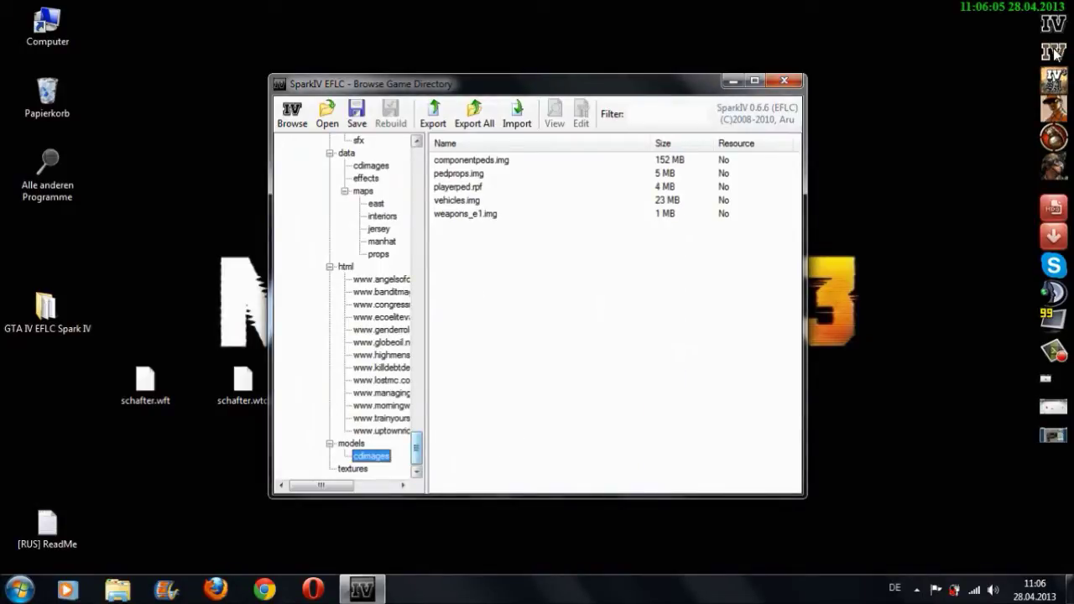
drag(416, 449, 416, 351)
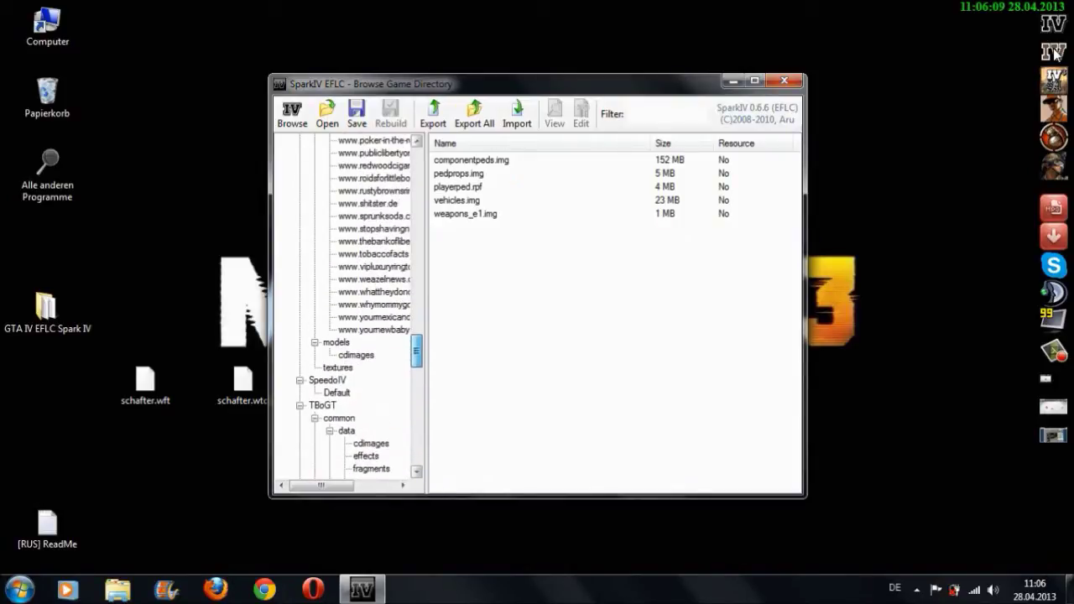
click(356, 355)
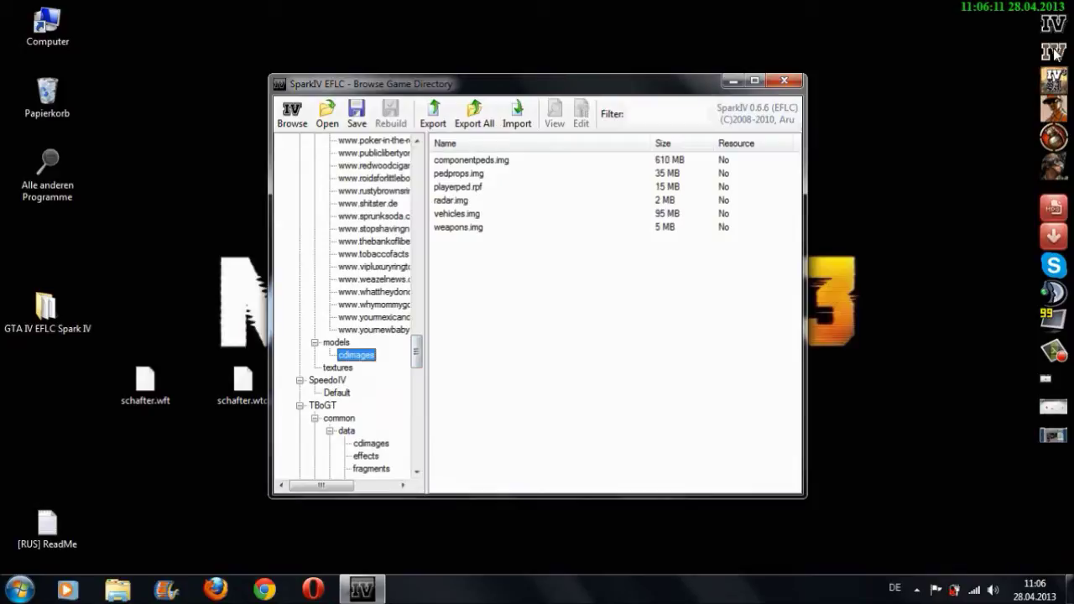
drag(417, 351, 416, 449)
click(370, 456)
Open vehicles.img from the last models/cdimages folder, look through its vehicle files and close it again
double_click(456, 200)
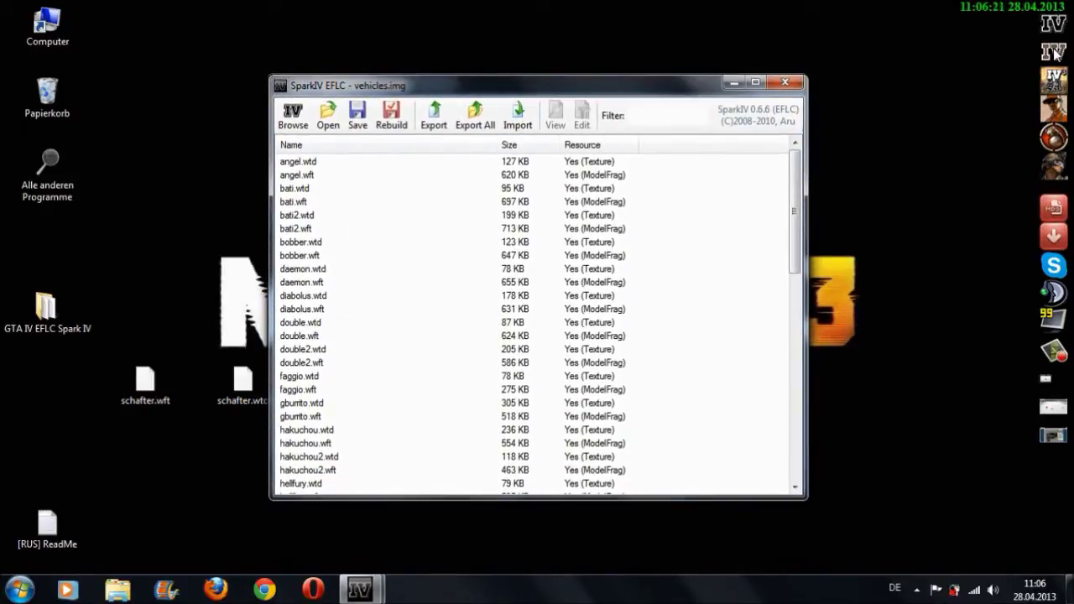
scroll(1056, 52, down, 20)
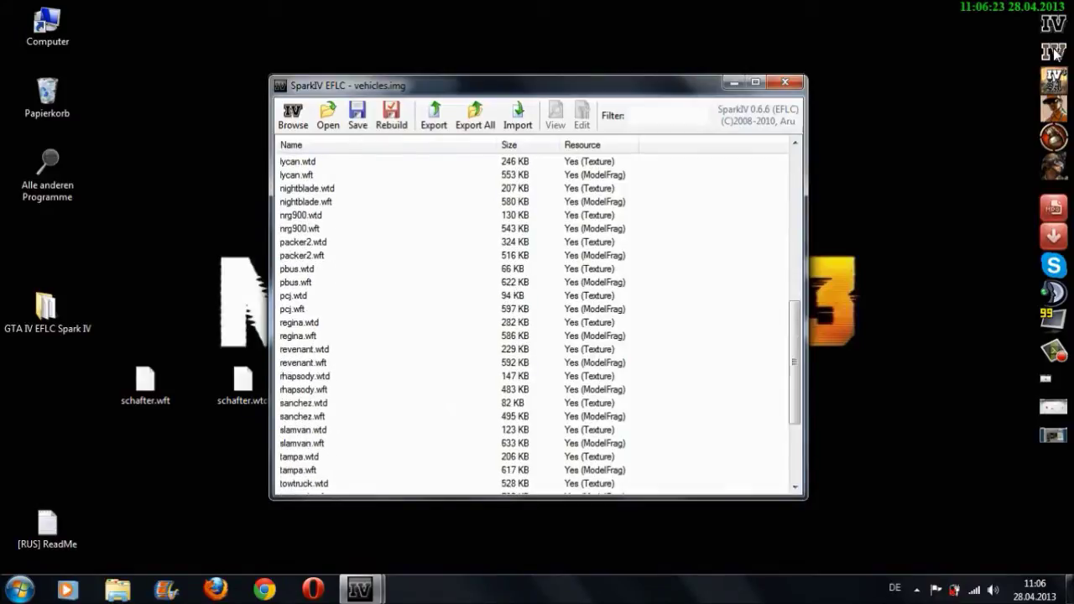
scroll(1056, 52, up, 20)
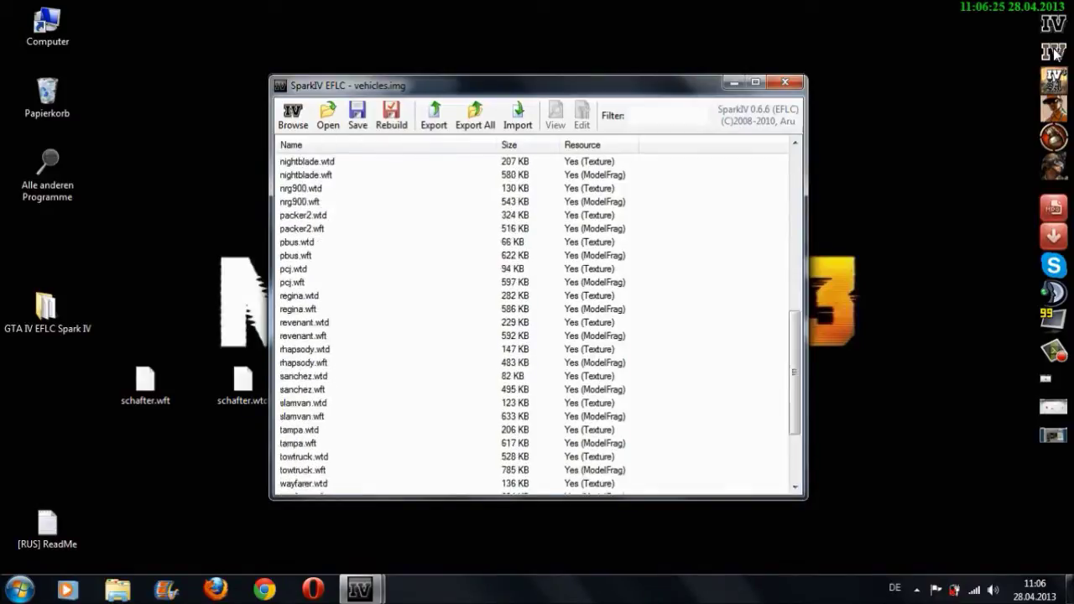
scroll(1056, 52, up, 1)
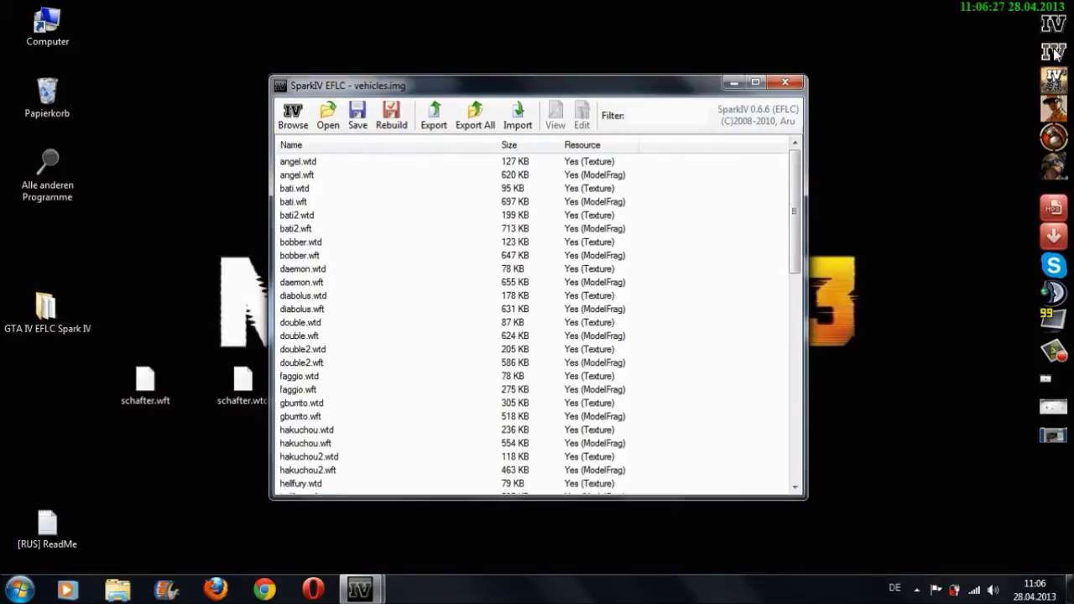
key(alt+F4)
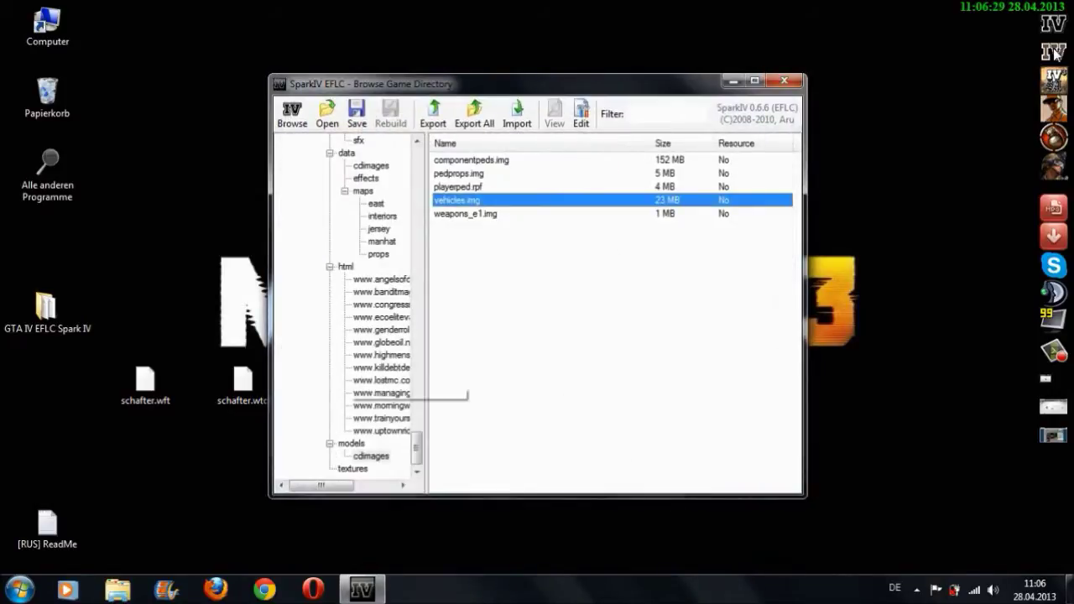
Open vehicles.img from the models/cdimages folder just above SpeedoIV and look through its vehicle files
scroll(1056, 52, up, 20)
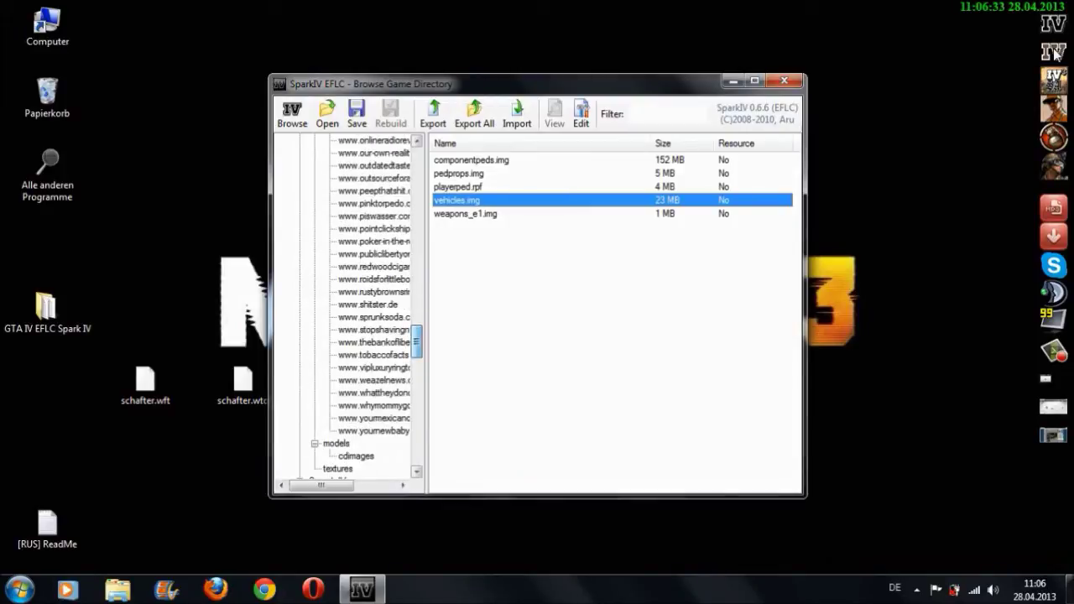
scroll(1055, 52, down, 3)
click(356, 342)
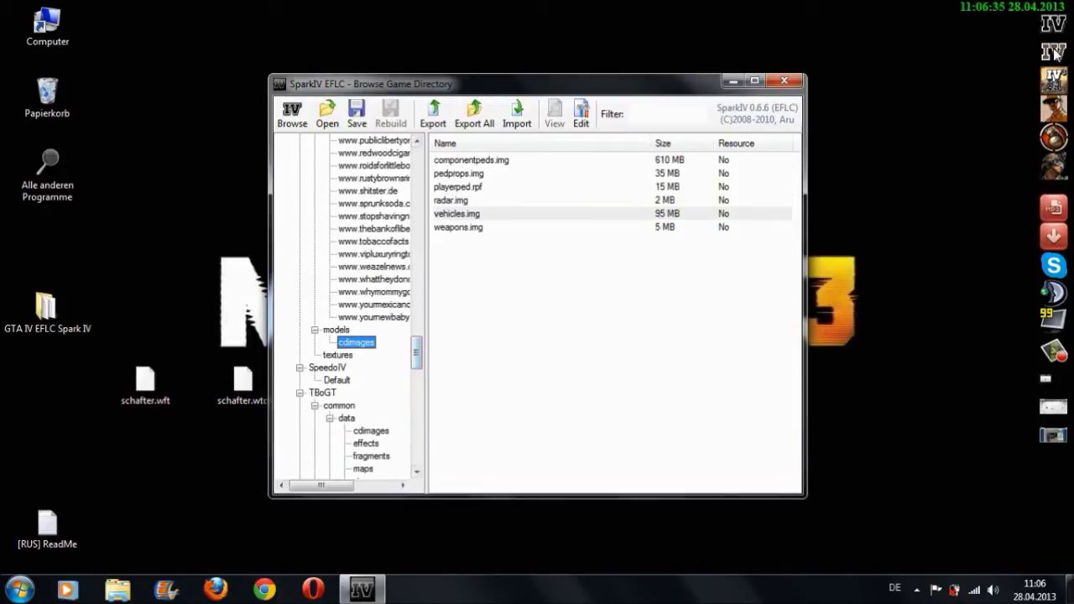
double_click(457, 213)
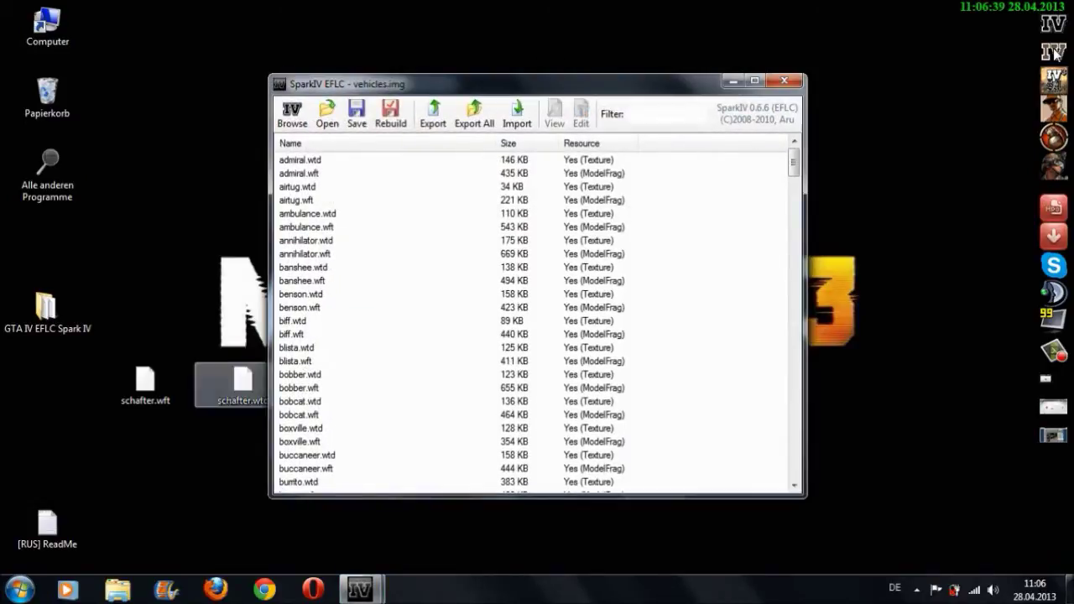
scroll(1056, 52, down, 15)
scroll(1056, 52, down, 20)
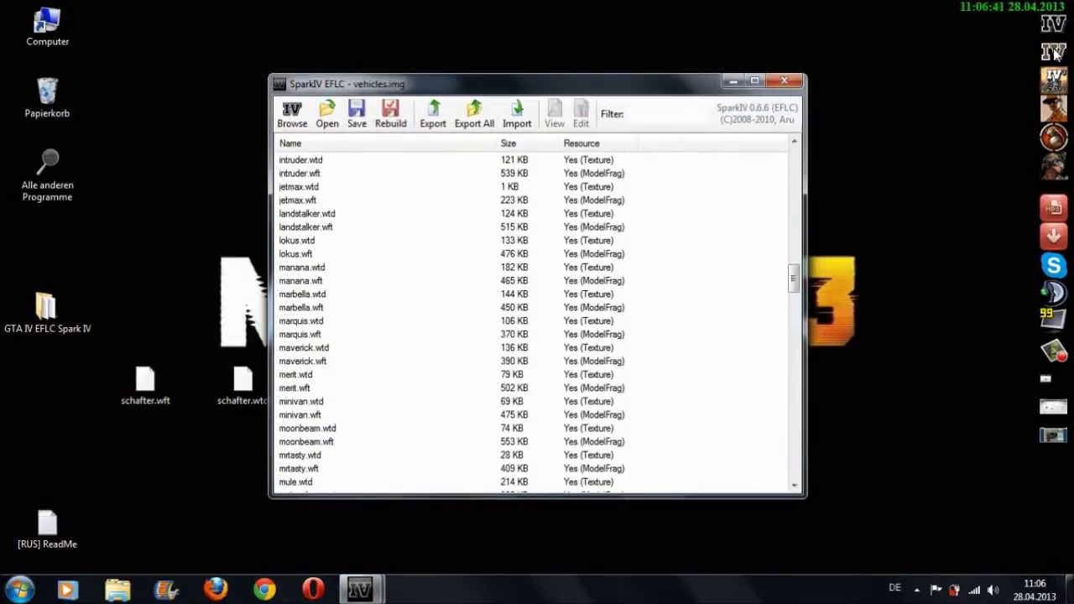
scroll(1056, 52, down, 14)
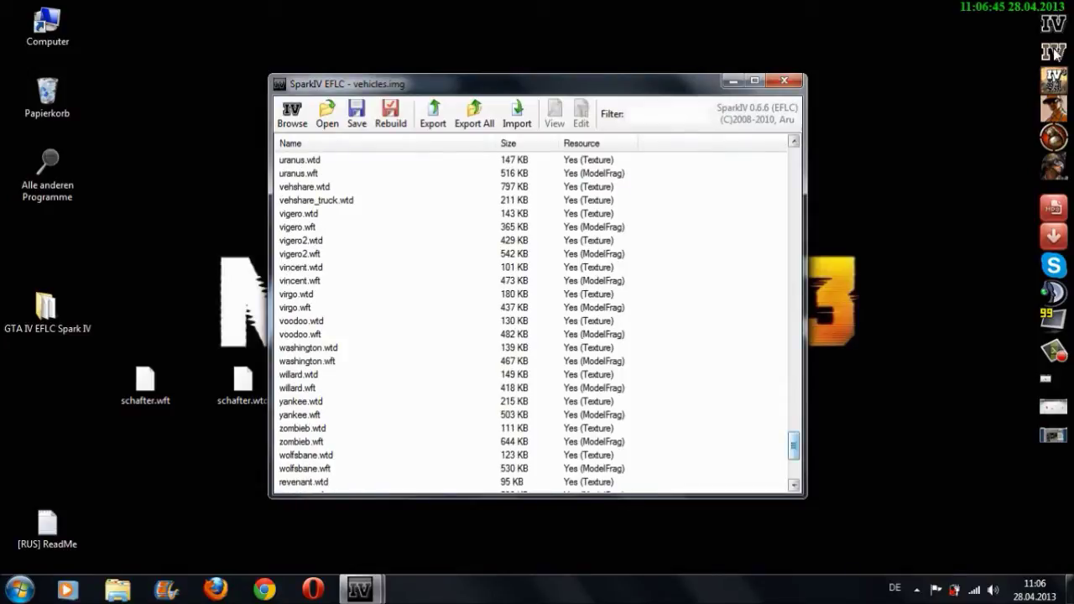
mouse_move(794, 446)
mouse_down()
mouse_move(794, 161)
mouse_move(794, 446)
mouse_up()
scroll(1056, 52, up, 20)
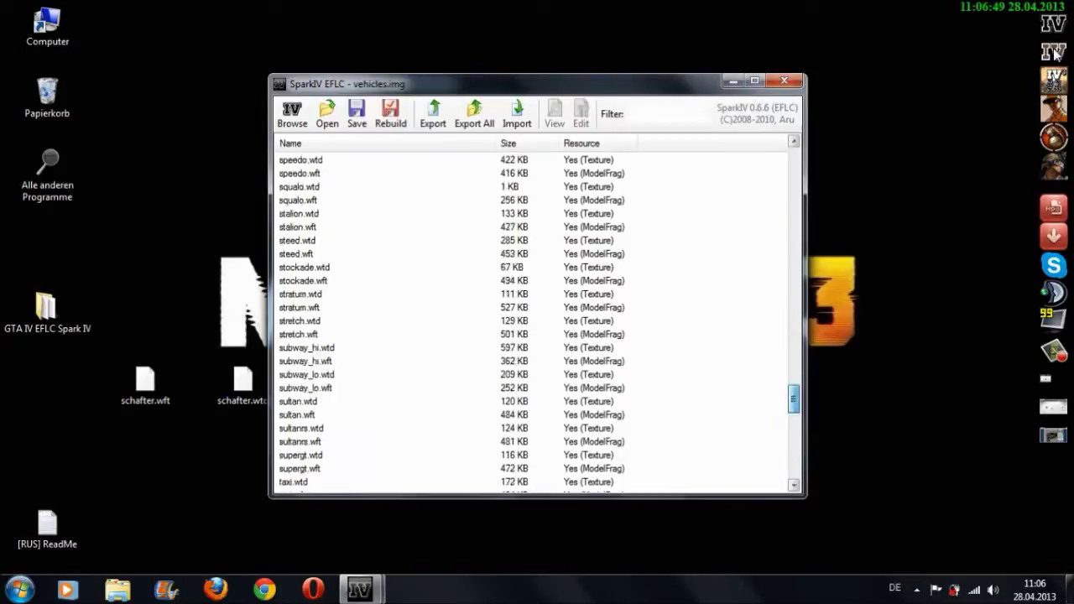
Create a new folder on the desktop named "GTA IV EFLC Car Mods (backup)"
right_click(28, 162)
mouse_move(252, 355)
click(333, 110)
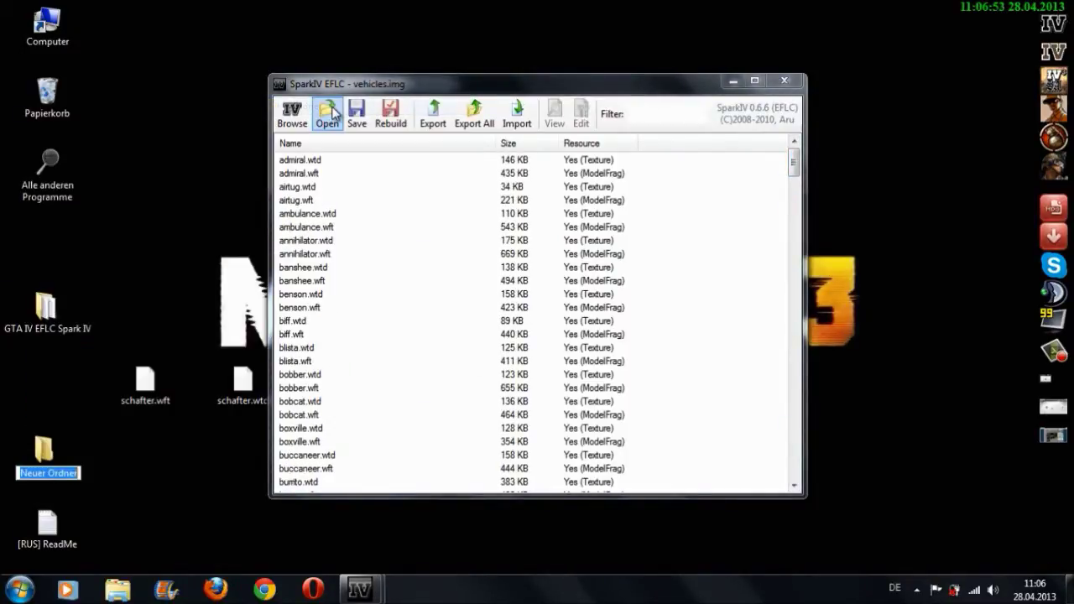
text(GTA)
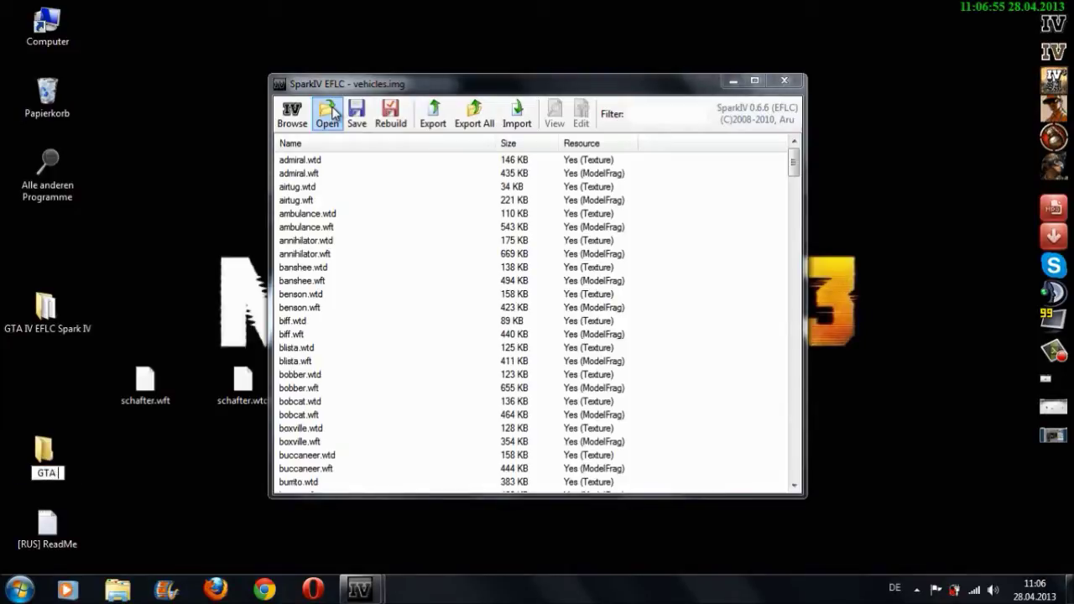
text( IV EFLC)
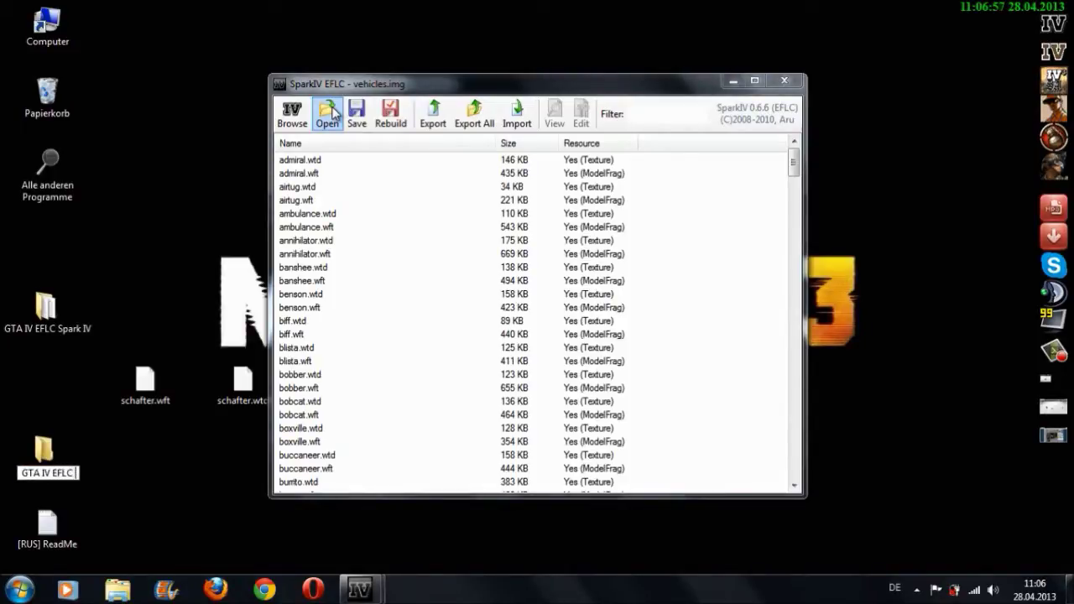
text( Car)
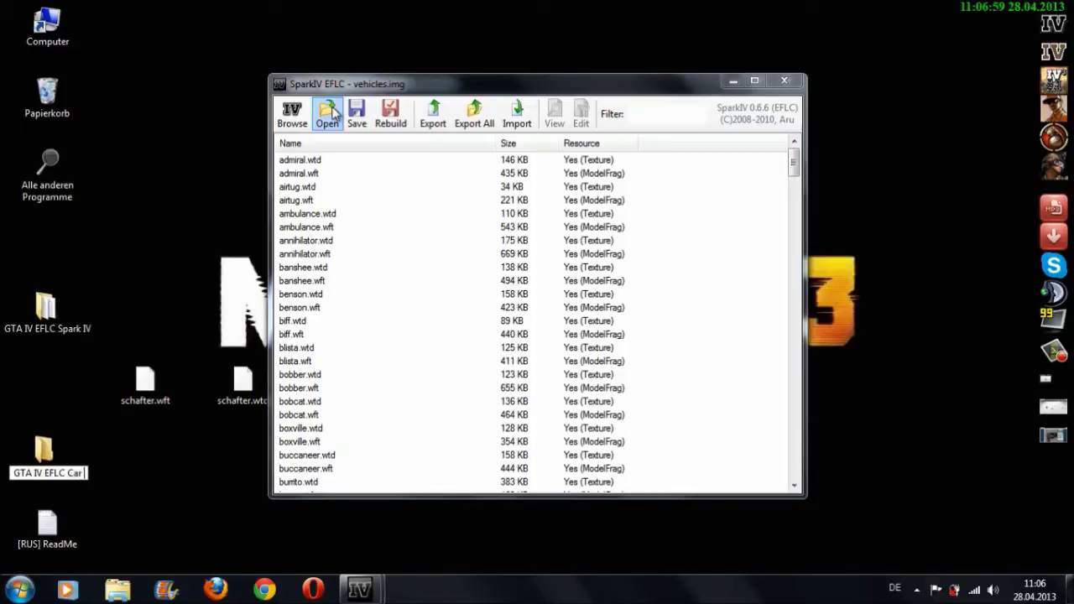
text( Mods (backup))
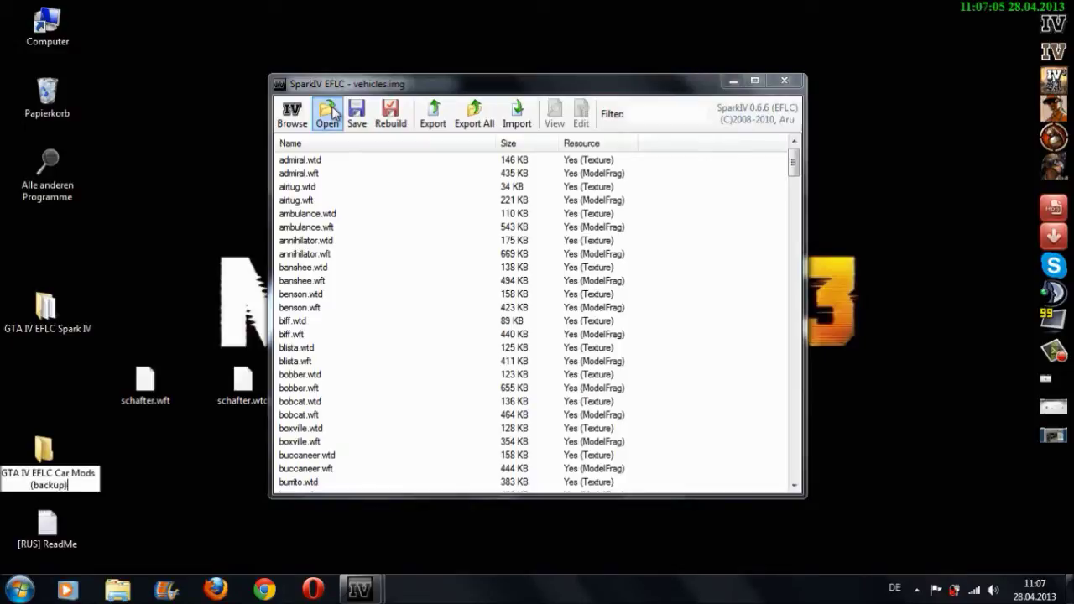
key(Return)
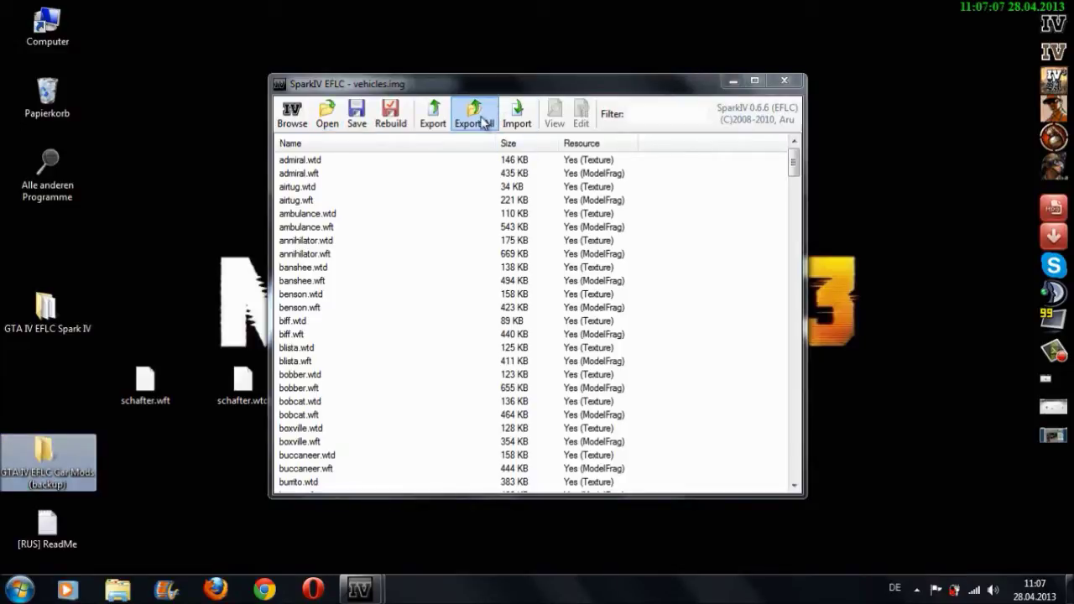
Select all files in vehicles.img and export them to the GTA IV EFLC Car Mods (backup) folder
click(790, 165)
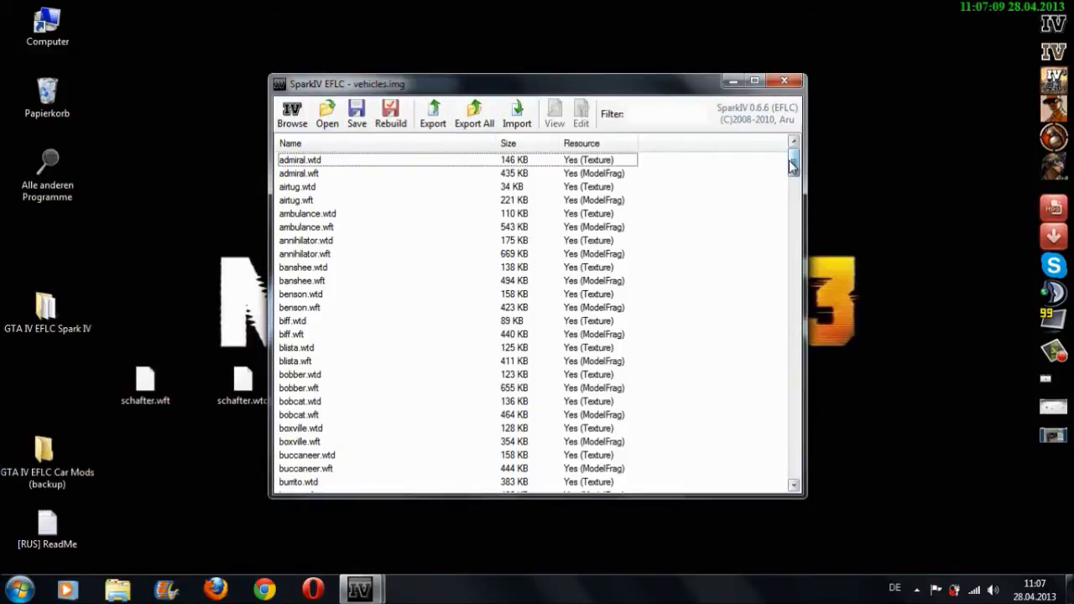
key(shift+End)
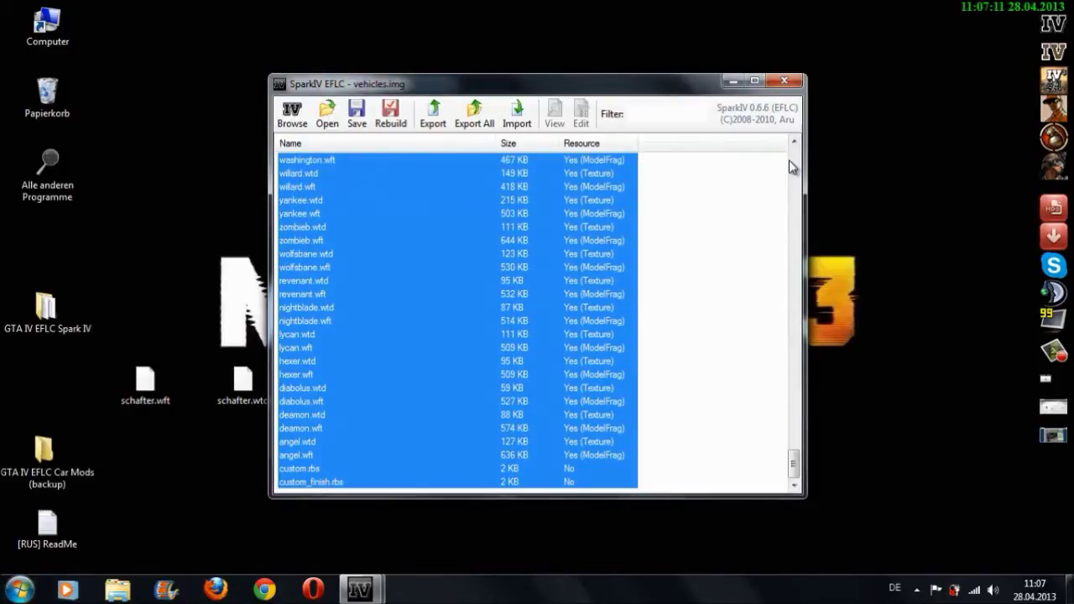
key(alt+e)
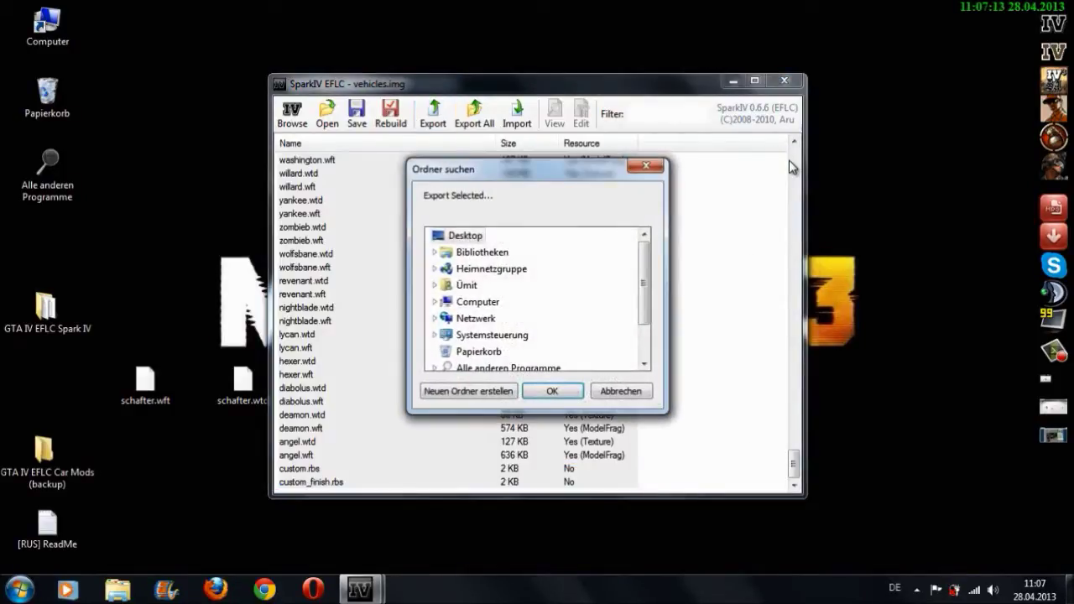
drag(644, 283, 644, 315)
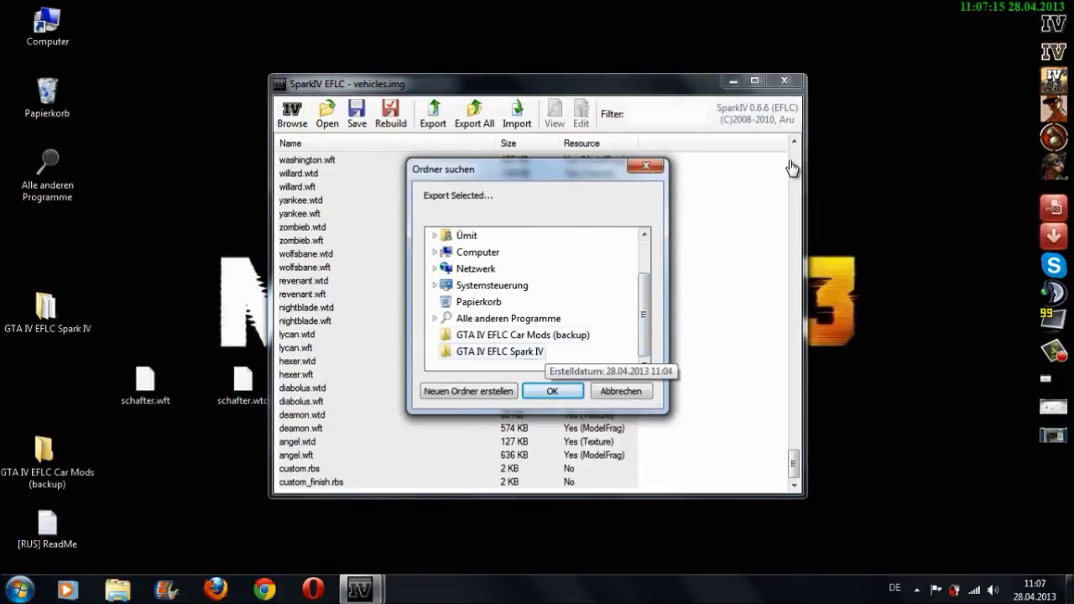
key(Up)
key(Return)
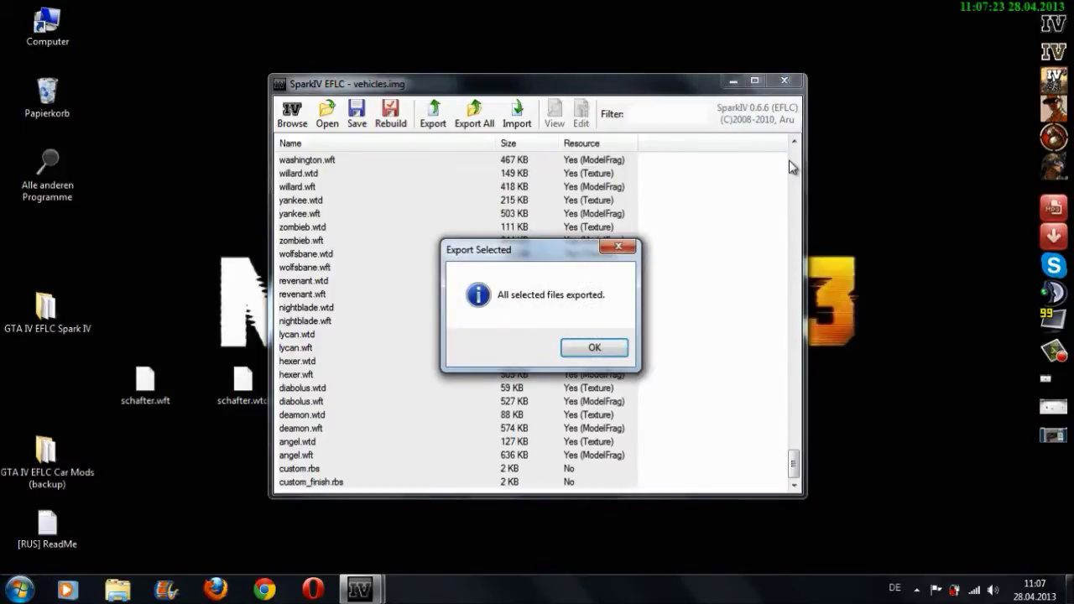
Check the exported files in the GTA IV EFLC Car Mods (backup) folder and move the folder to the desktop's upper-right corner
key(Return)
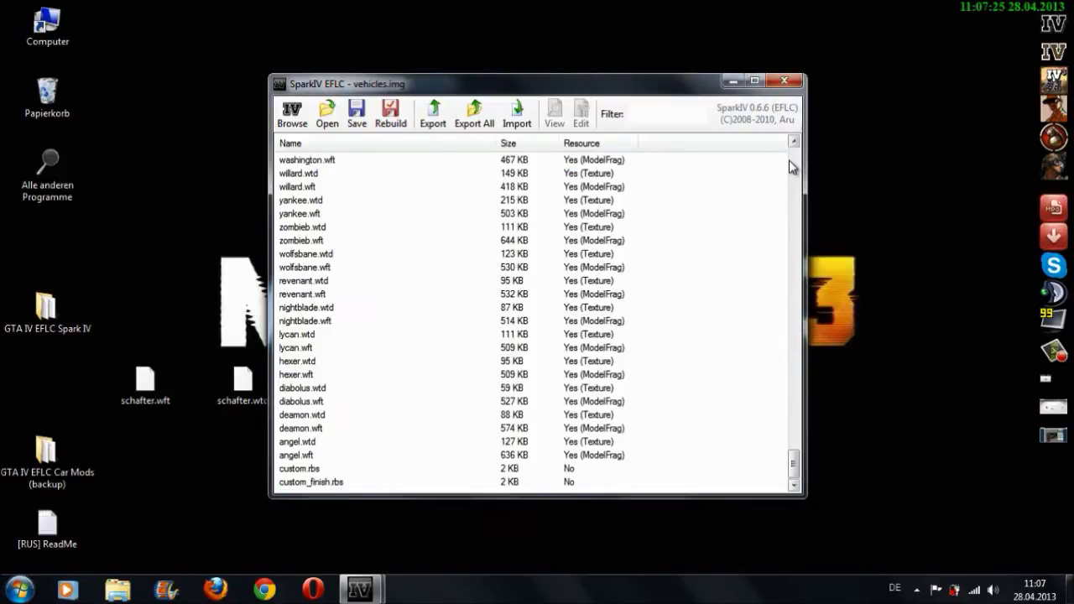
double_click(46, 460)
scroll(607, 233, down, 6)
scroll(606, 227, up, 6)
click(1003, 58)
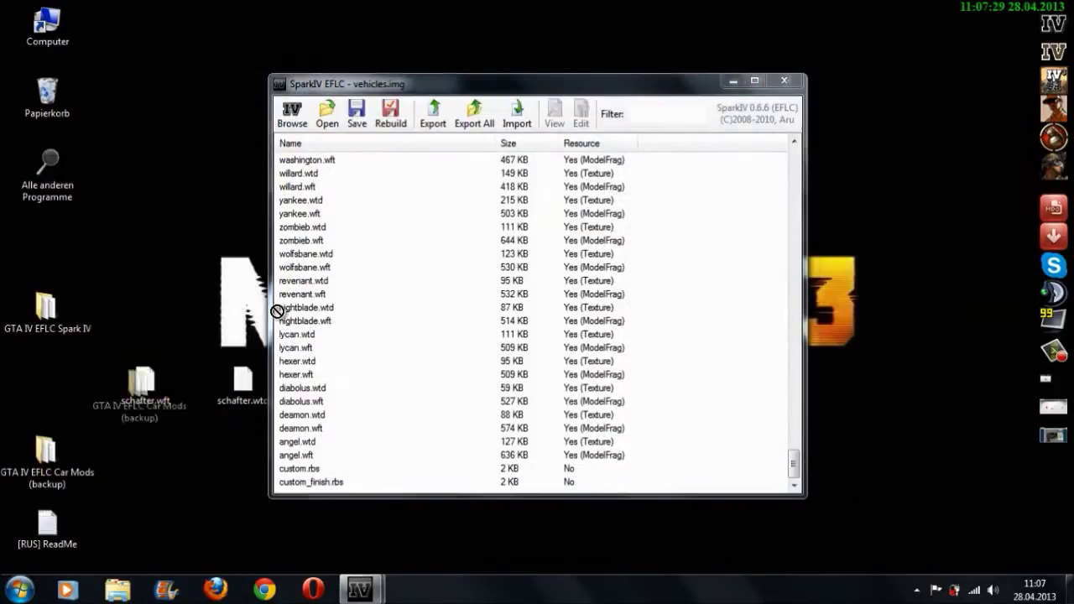
drag(277, 313, 883, 42)
click(755, 22)
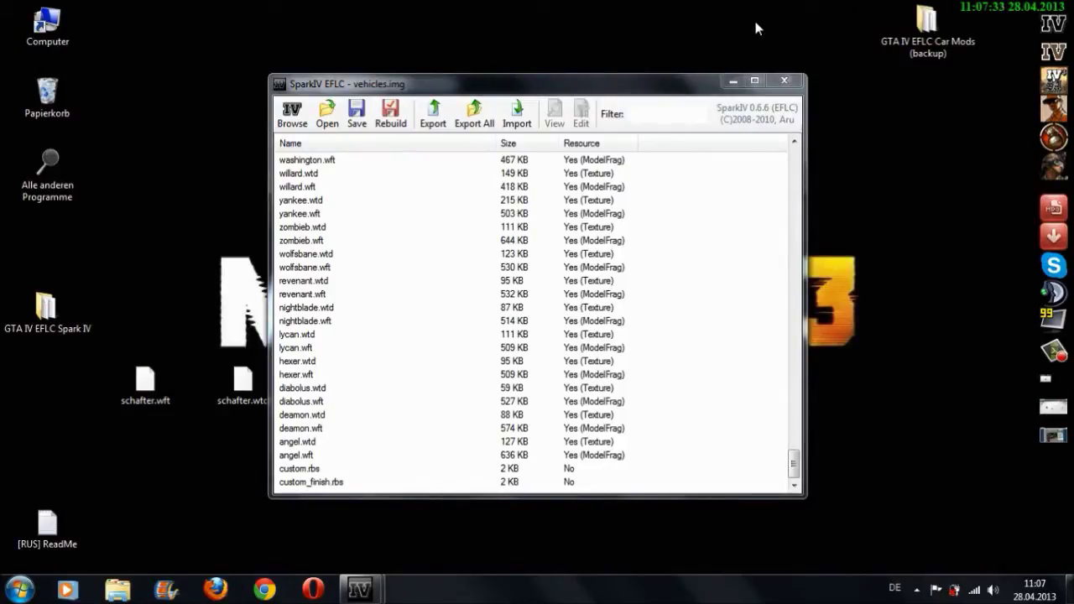
Import schafter.wft and schafter.wtd from the desktop into vehicles.img and check their entries in the file list
click(679, 97)
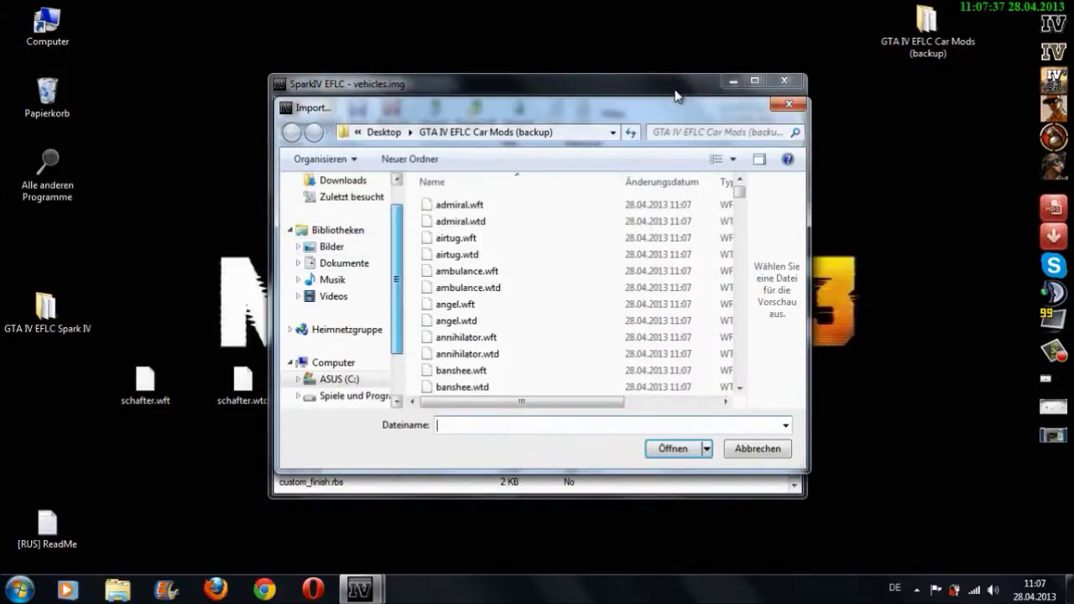
click(336, 204)
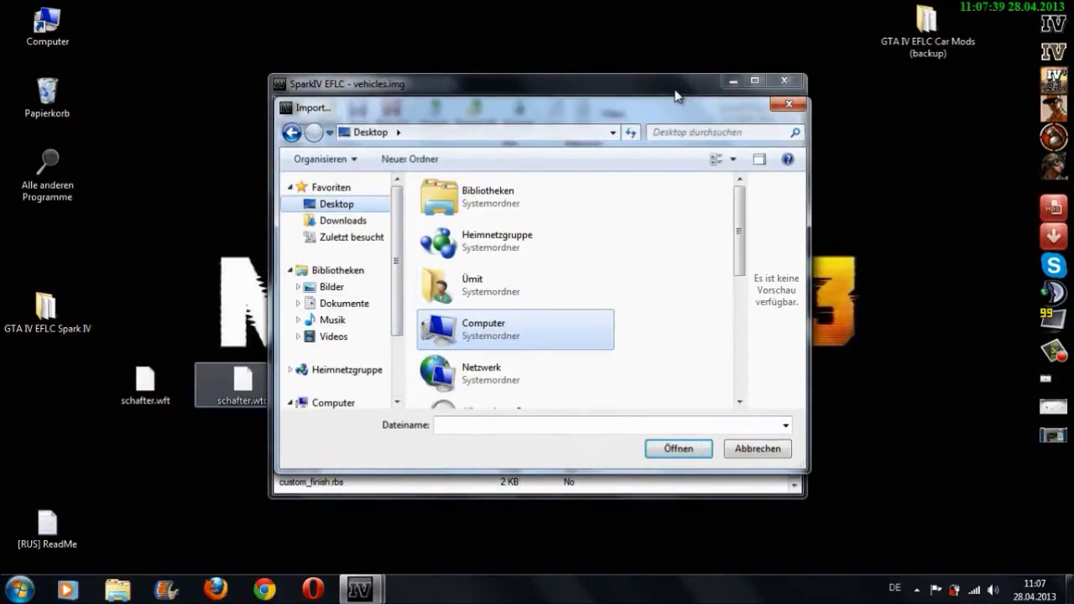
drag(739, 230, 738, 347)
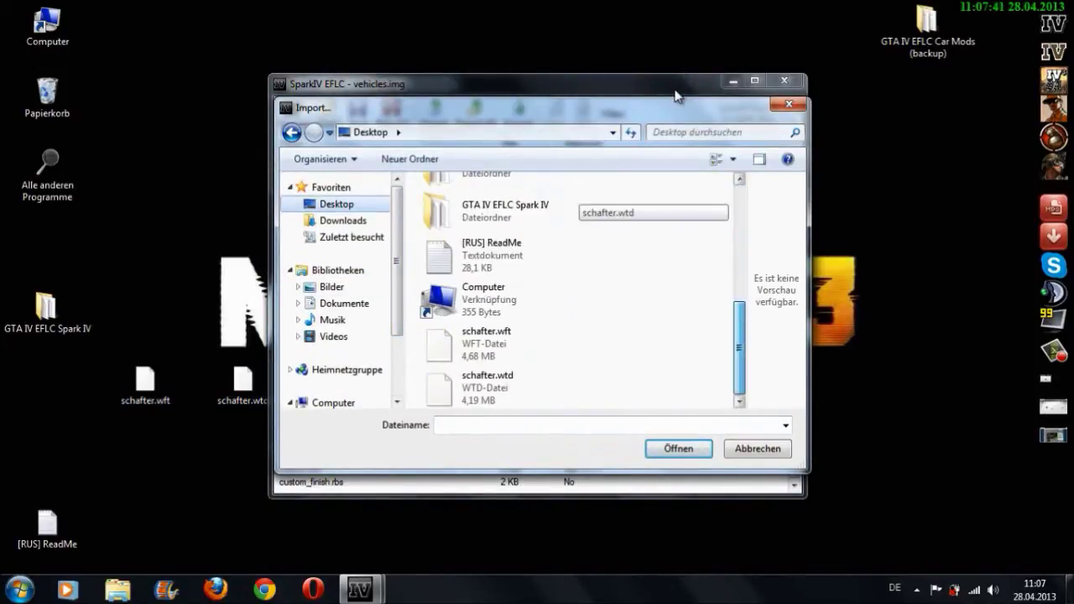
mouse_move(683, 397)
mouse_down()
mouse_move(508, 324)
mouse_move(464, 324)
mouse_up()
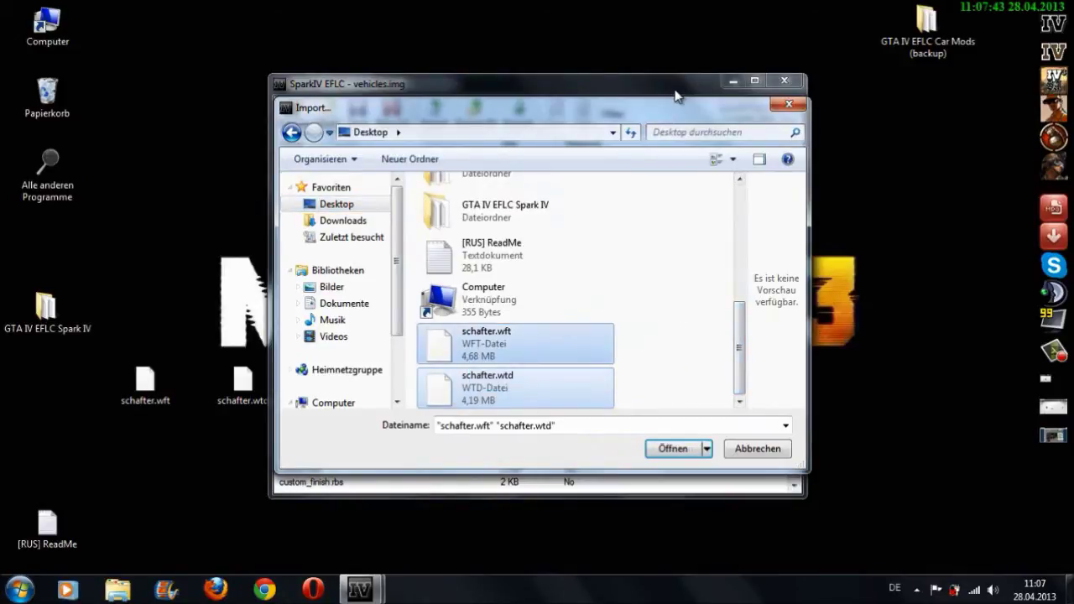
key(Return)
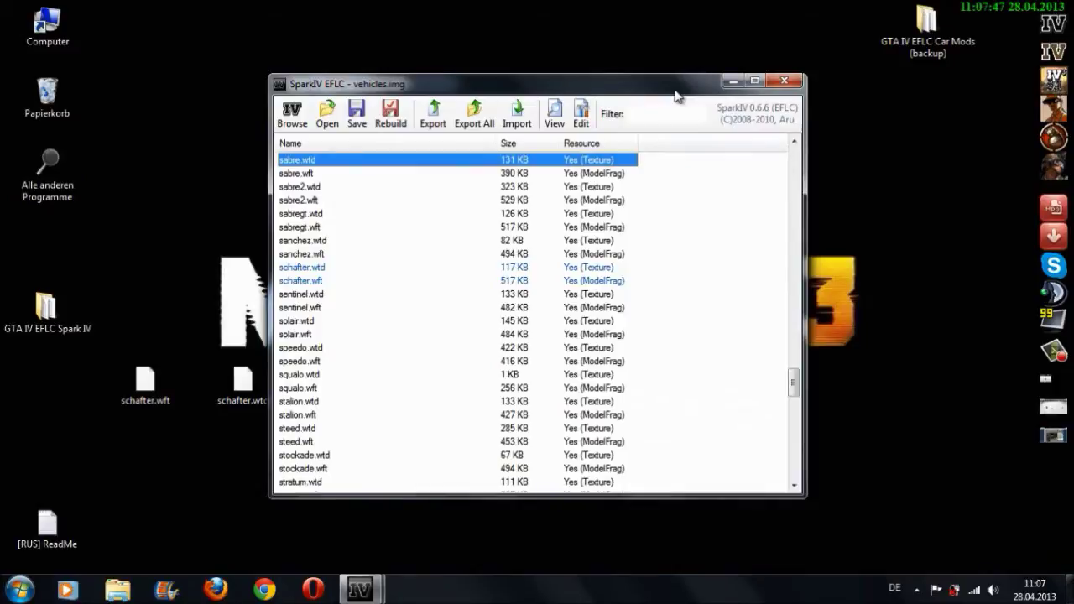
key(c)
key(Down)
key(Up)
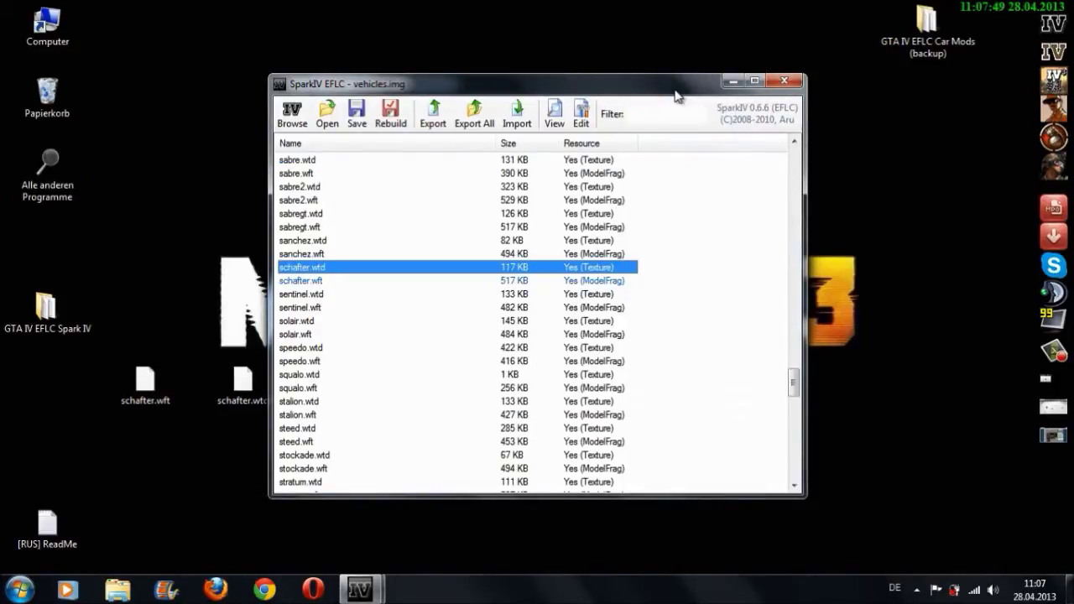
key(Up)
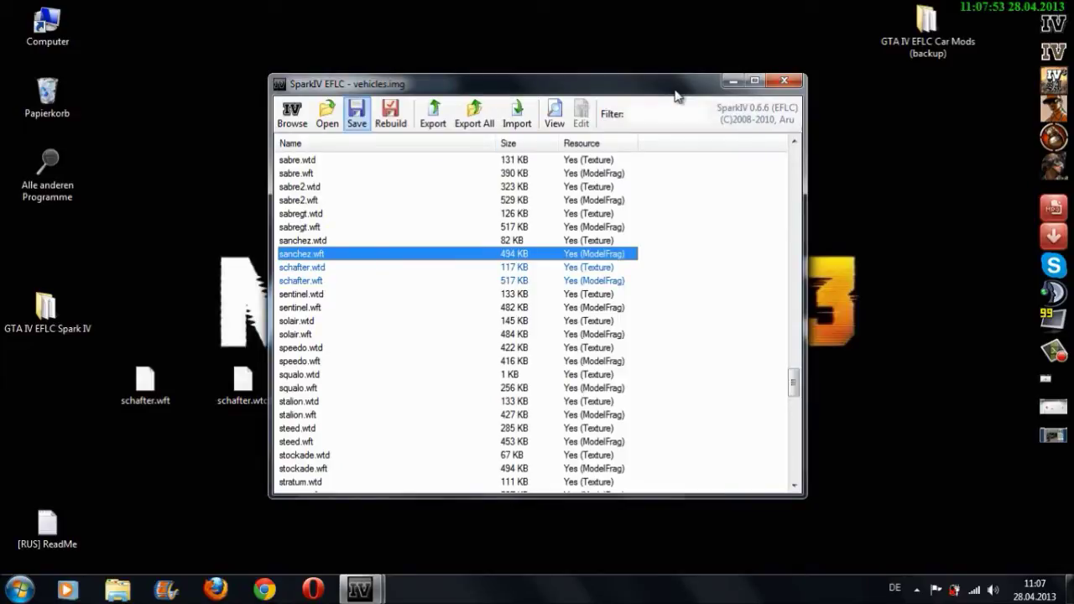
Save the vehicles.img archive and close Spark IV
click(357, 113)
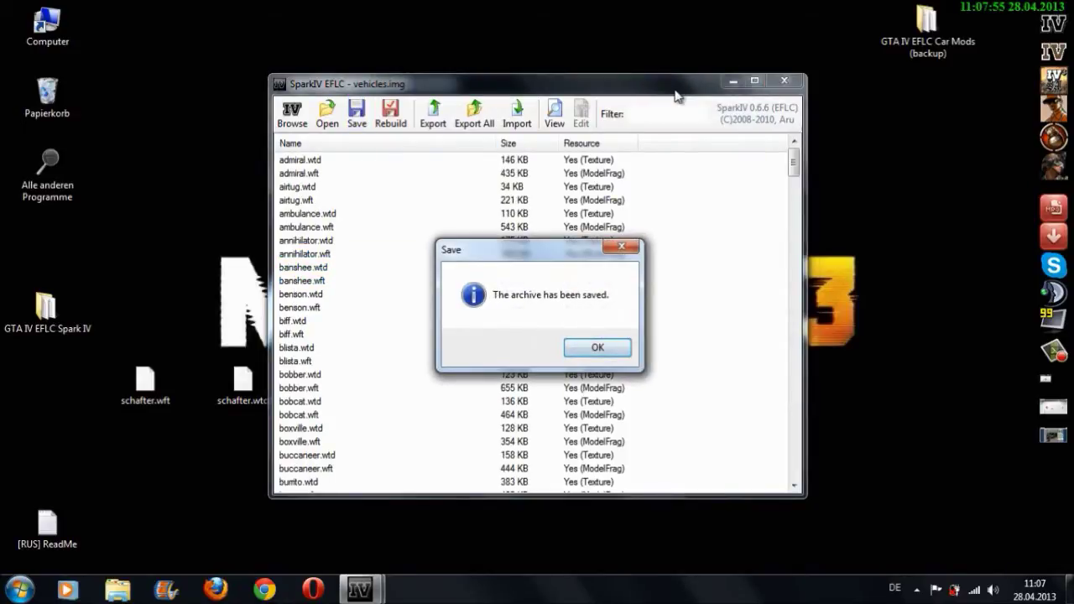
key(Return)
click(784, 80)
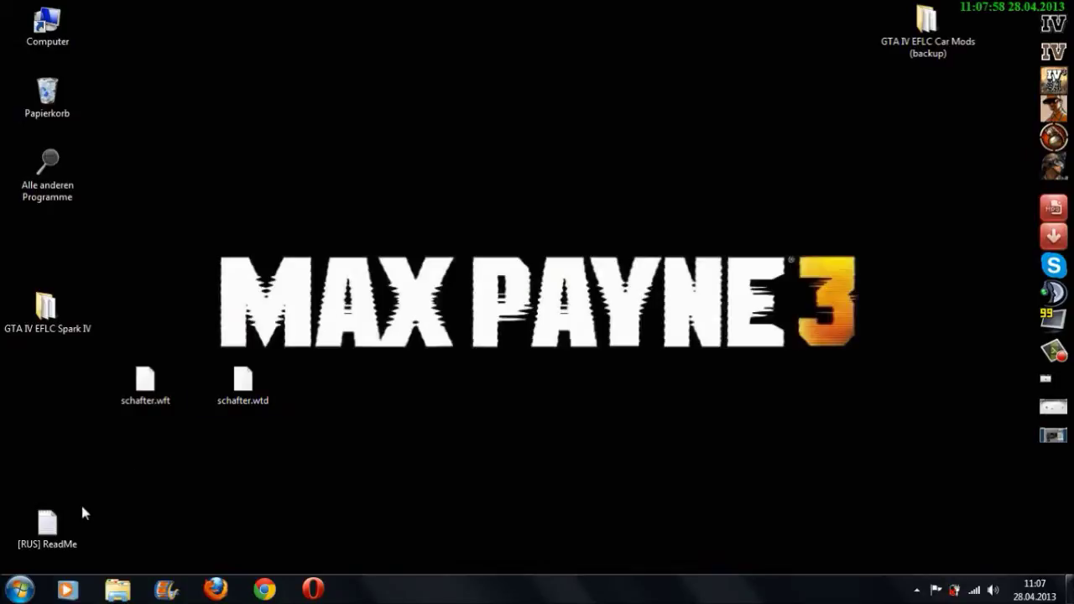
Place the [RUS] ReadMe file beside schafter.wft and copy the values after SCHAFTER from its handling.dat section
drag(44, 522, 47, 405)
double_click(51, 376)
scroll(483, 235, down, 9)
scroll(482, 235, down, 20)
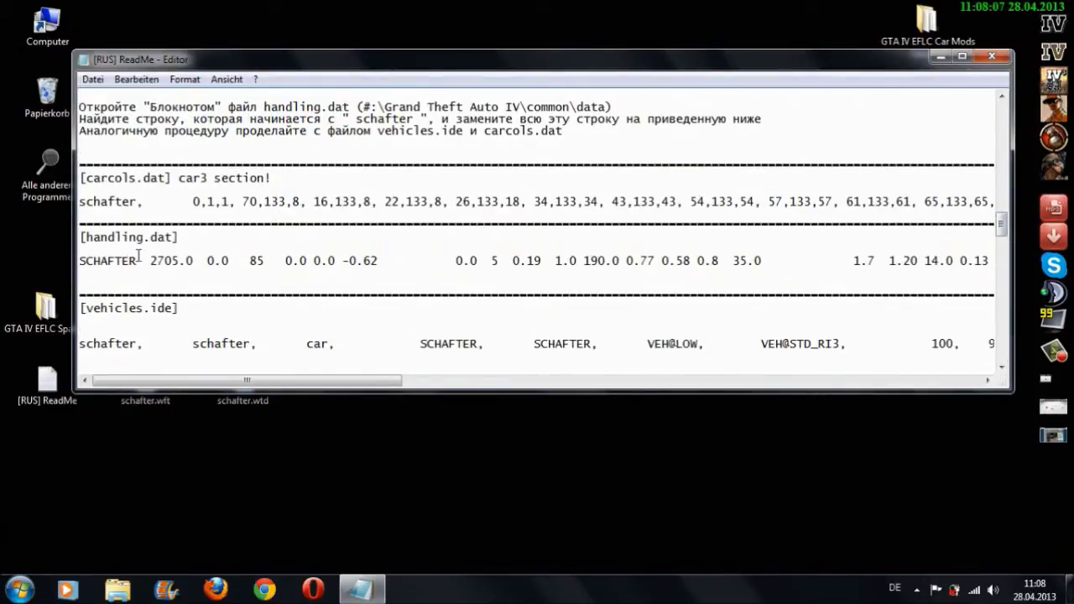
drag(149, 258, 338, 272)
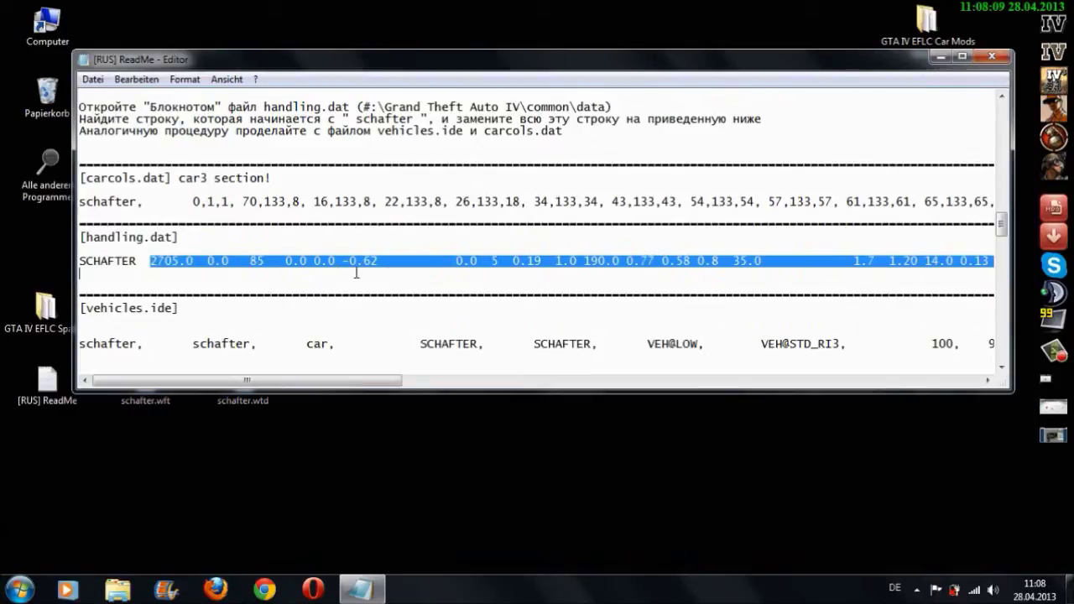
drag(344, 381, 235, 378)
right_click(205, 261)
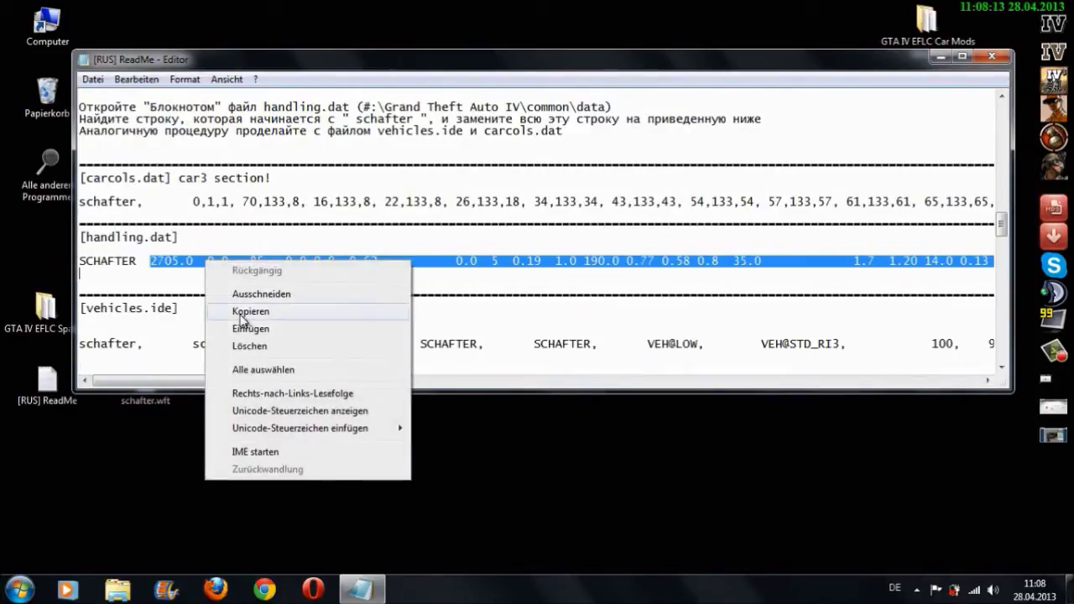
click(243, 312)
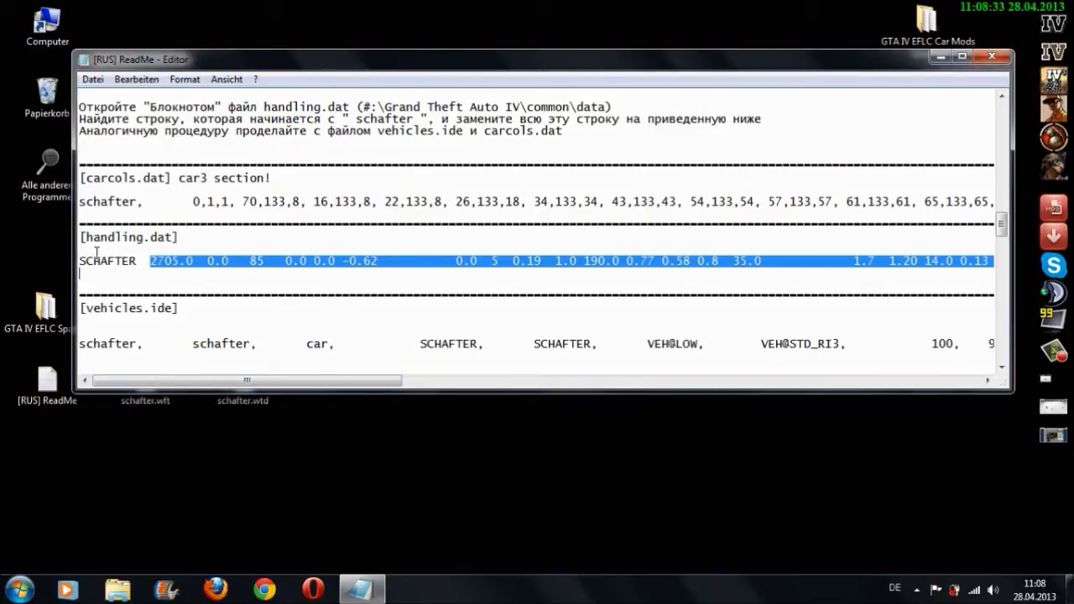
click(992, 57)
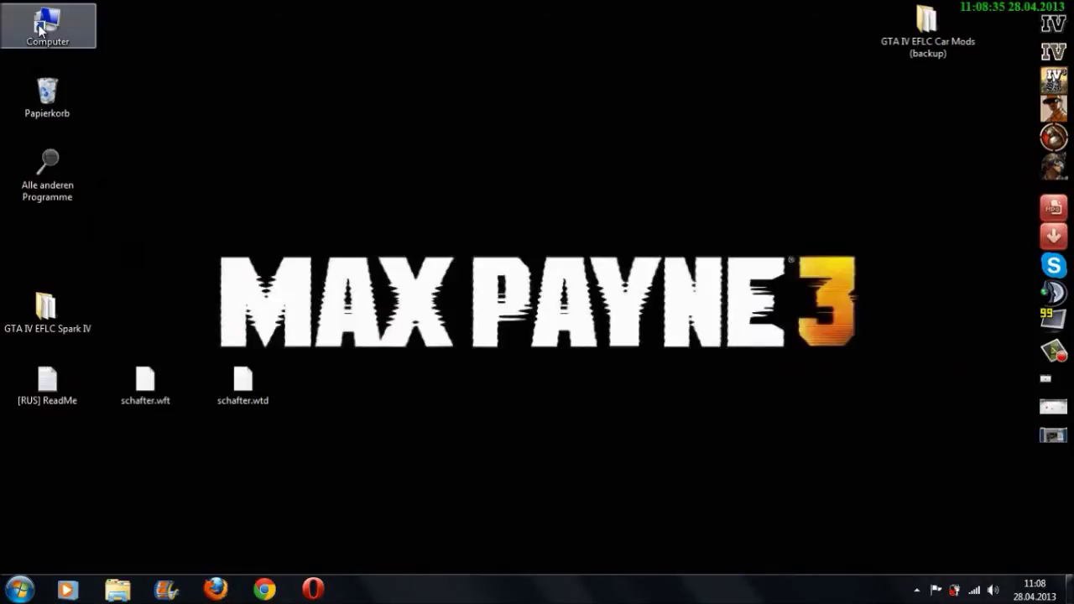
Browse to GTA EFLC\EFLC\common\data on drive D and select the handling DAT file
double_click(48, 38)
double_click(650, 180)
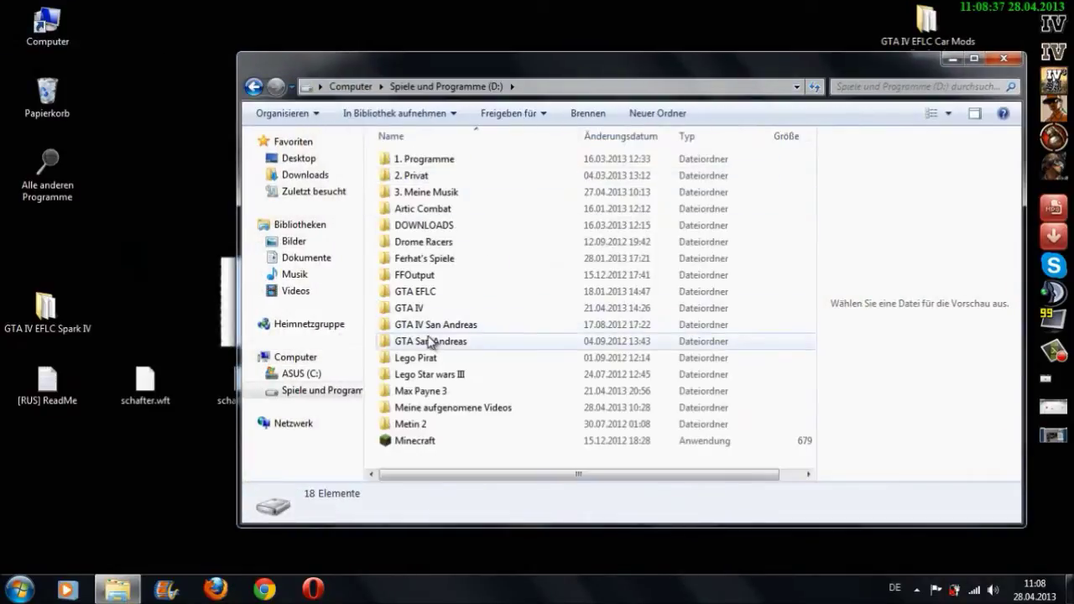
double_click(417, 291)
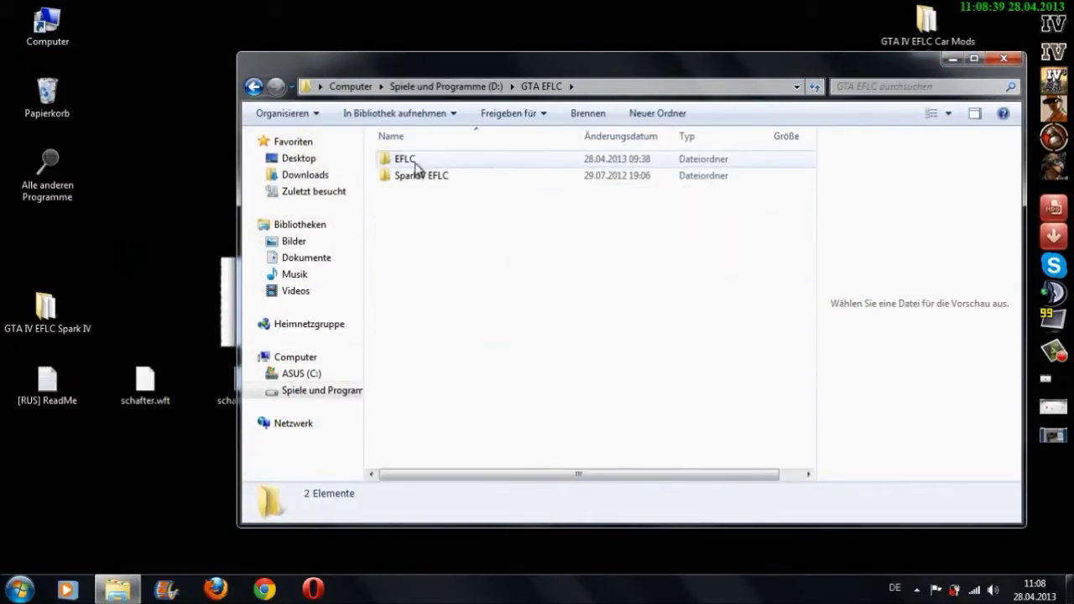
double_click(416, 164)
double_click(420, 174)
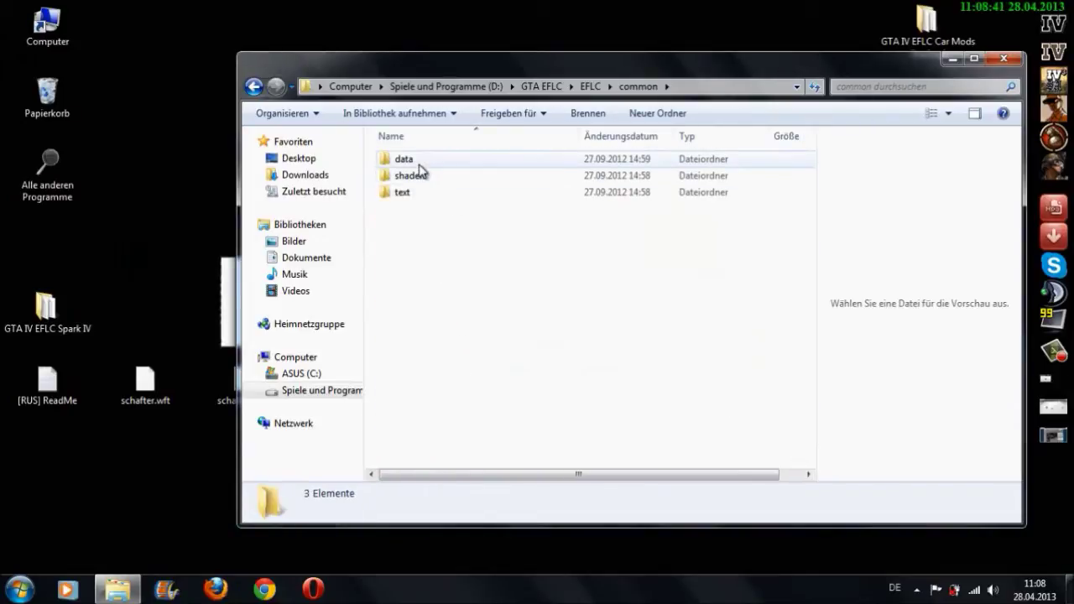
double_click(419, 161)
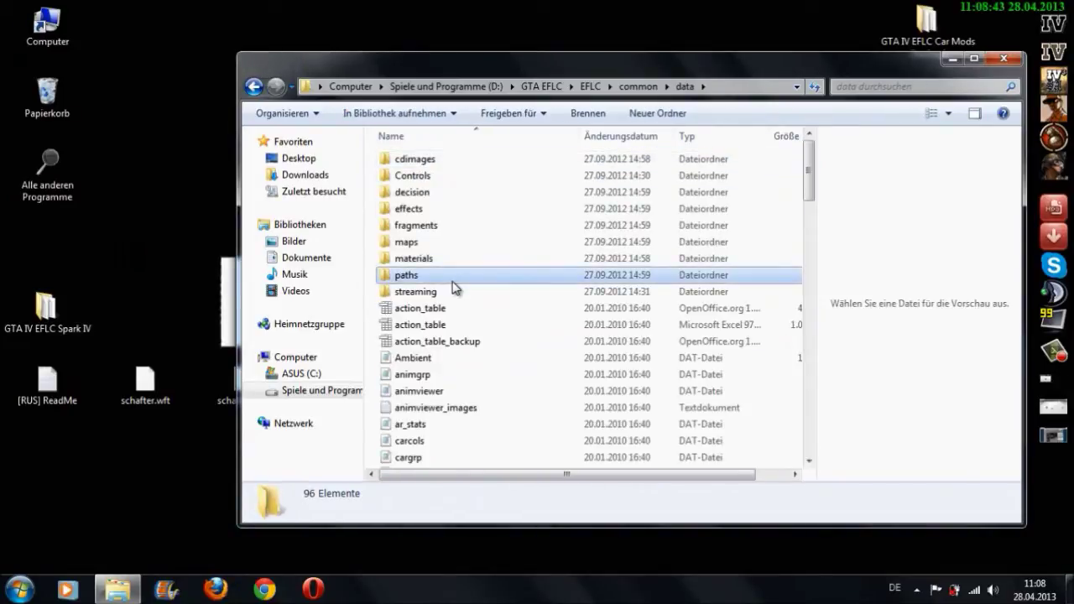
click(450, 280)
key(h)
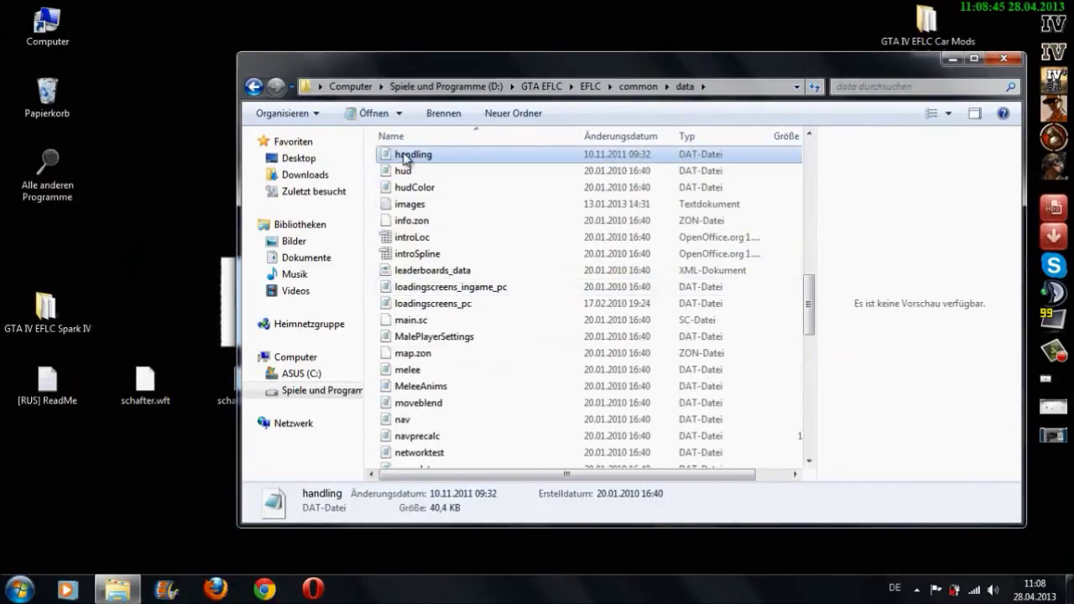
Remove the write protection (Schreibgeschützt) attribute from handling.dat in its file properties
right_click(404, 160)
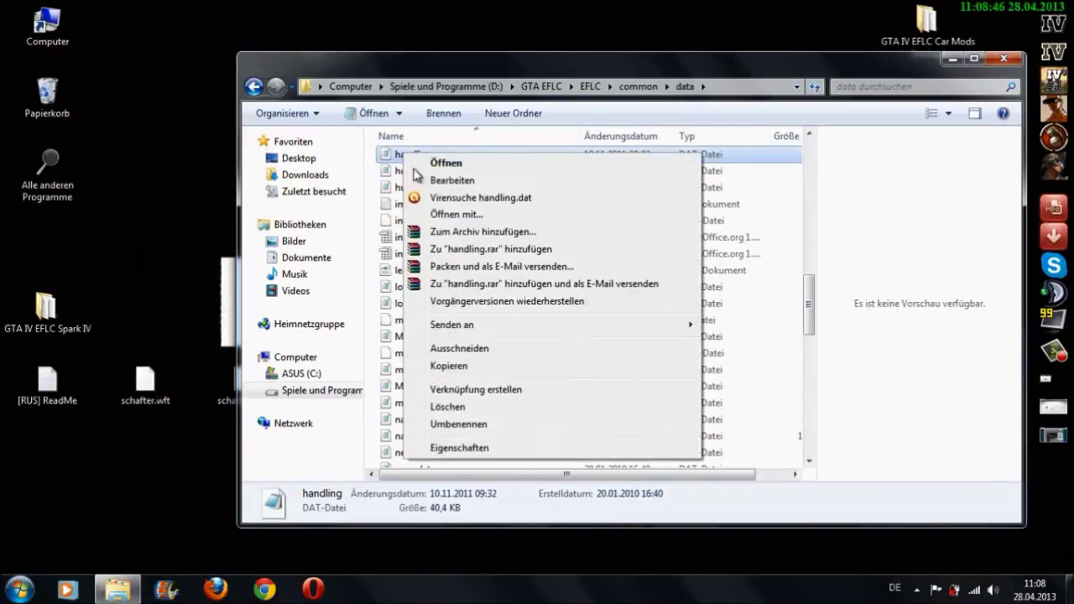
click(460, 447)
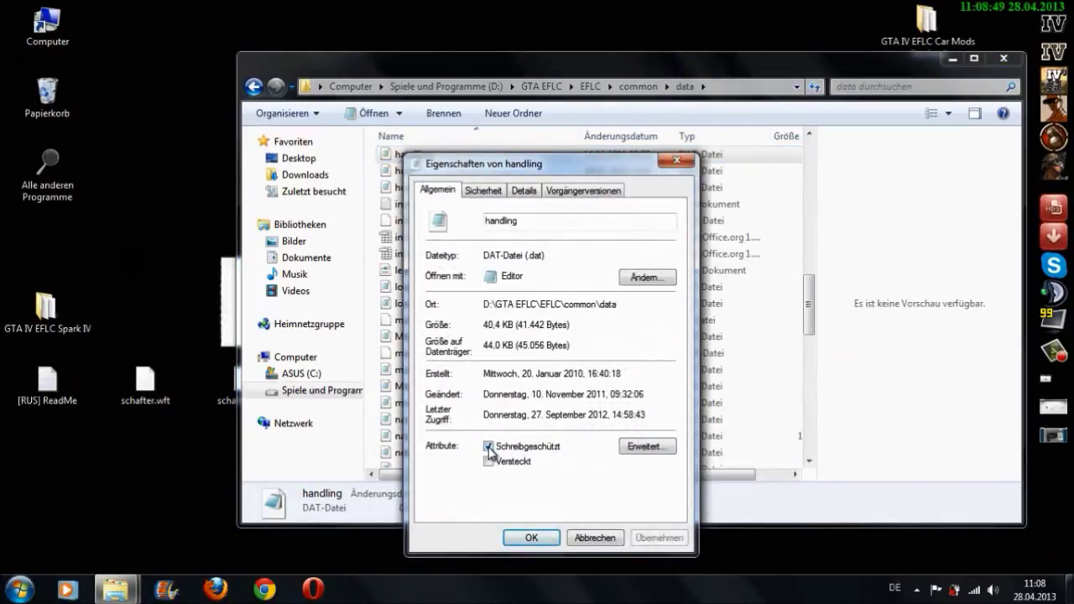
click(488, 448)
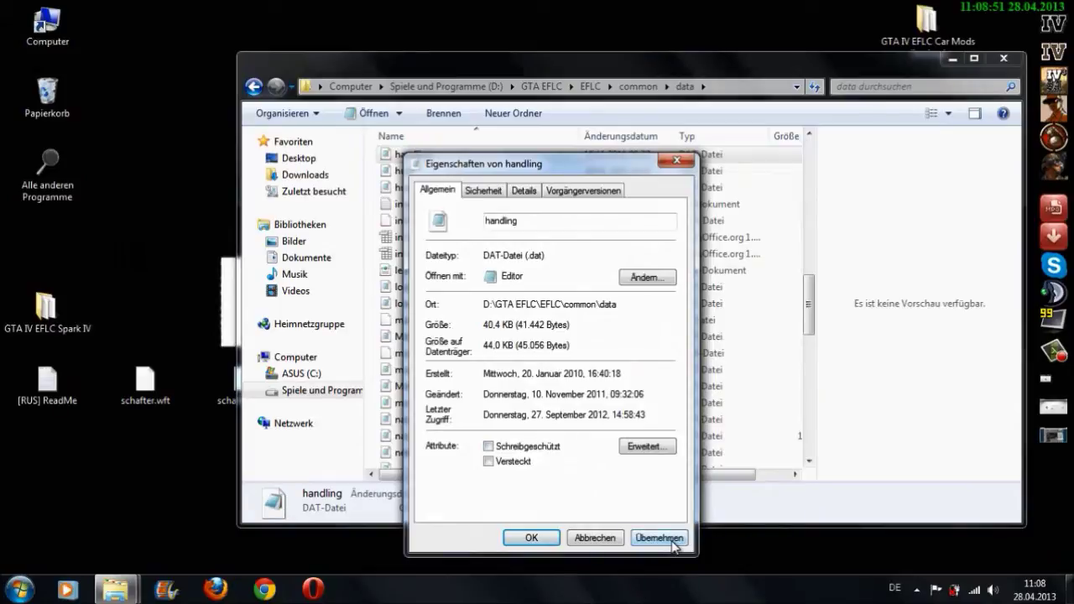
click(530, 538)
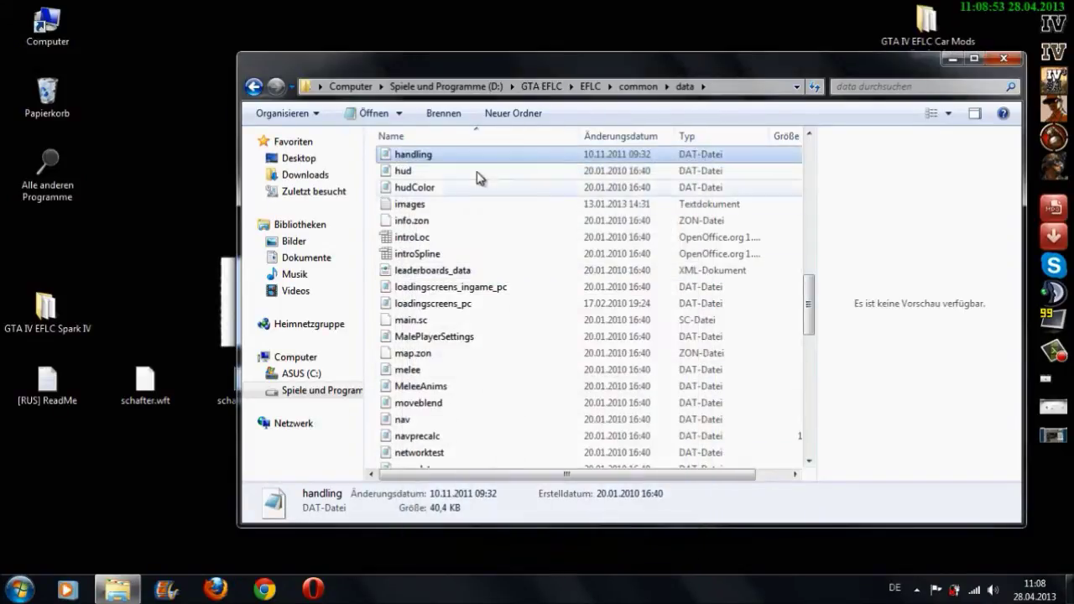
Open handling.dat with Editor in a maximized window and find the SCHAFTER row
right_click(407, 158)
click(460, 216)
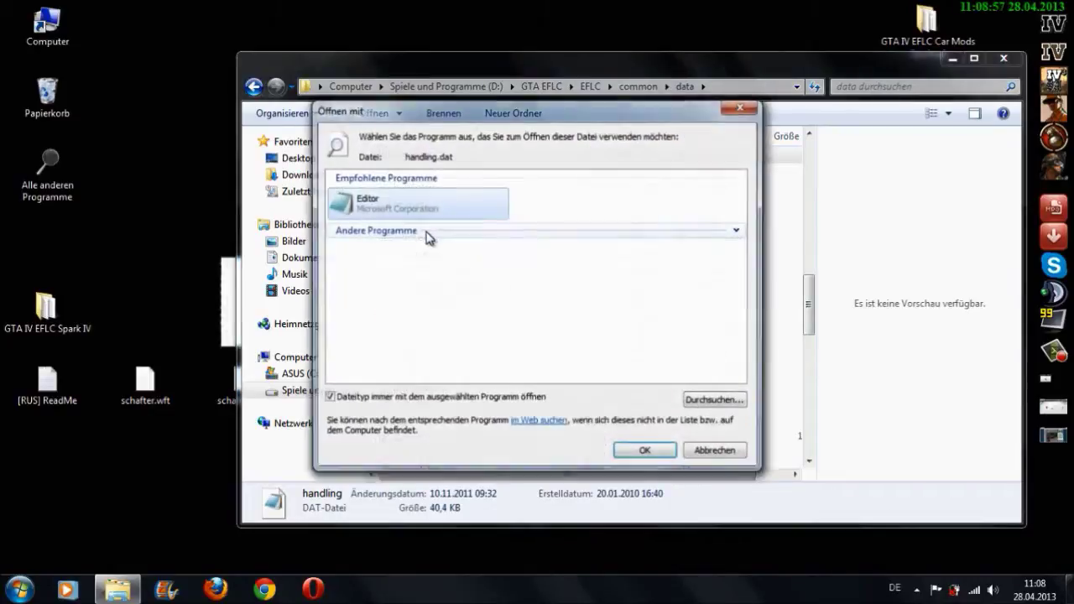
click(626, 454)
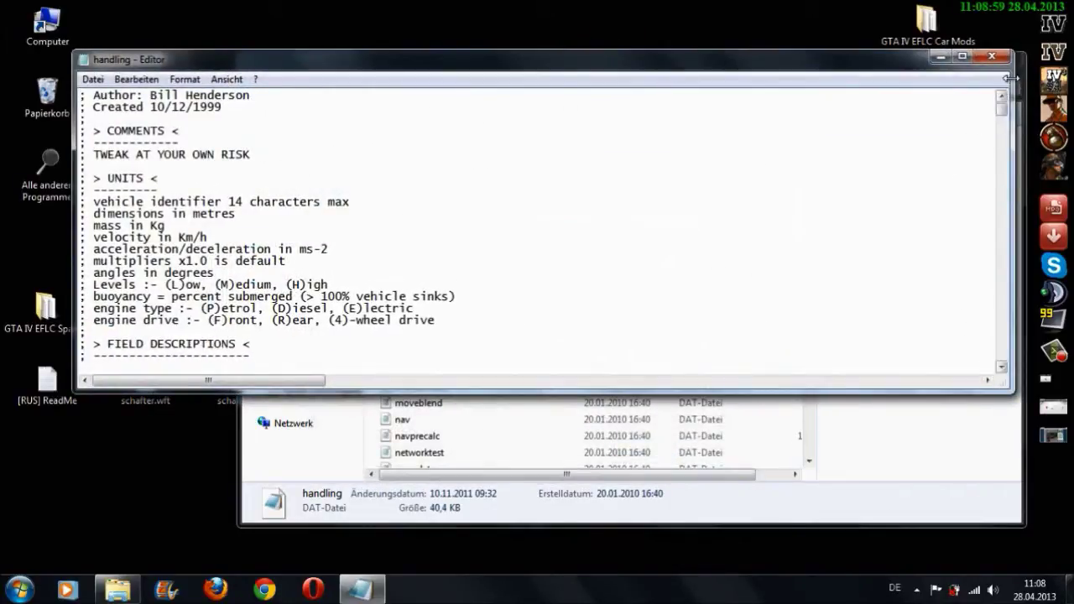
click(963, 57)
scroll(270, 243, down, 13)
scroll(270, 242, down, 20)
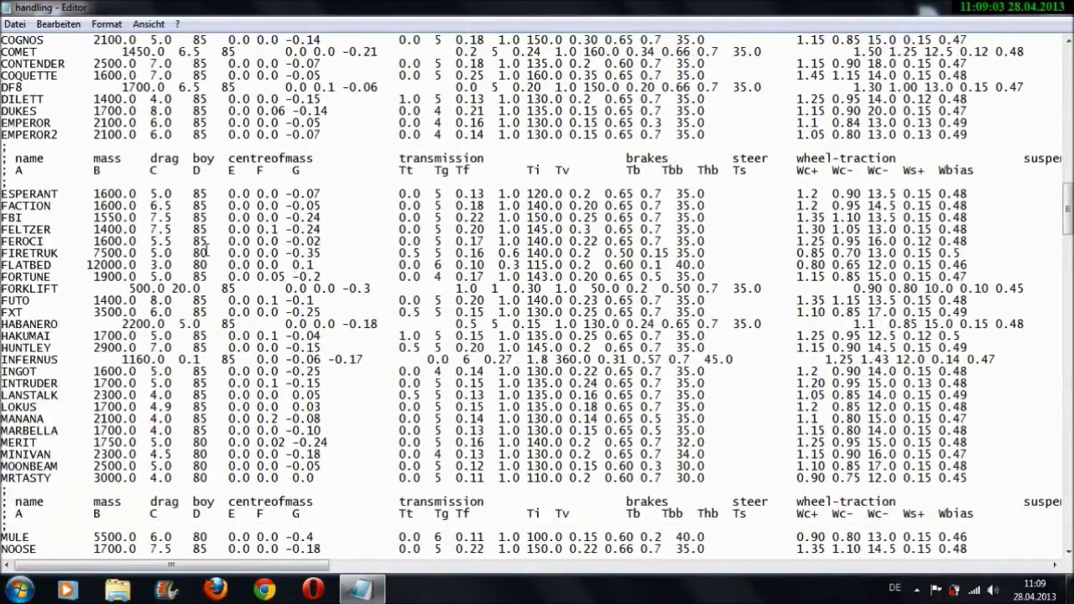
scroll(58, 280, down, 10)
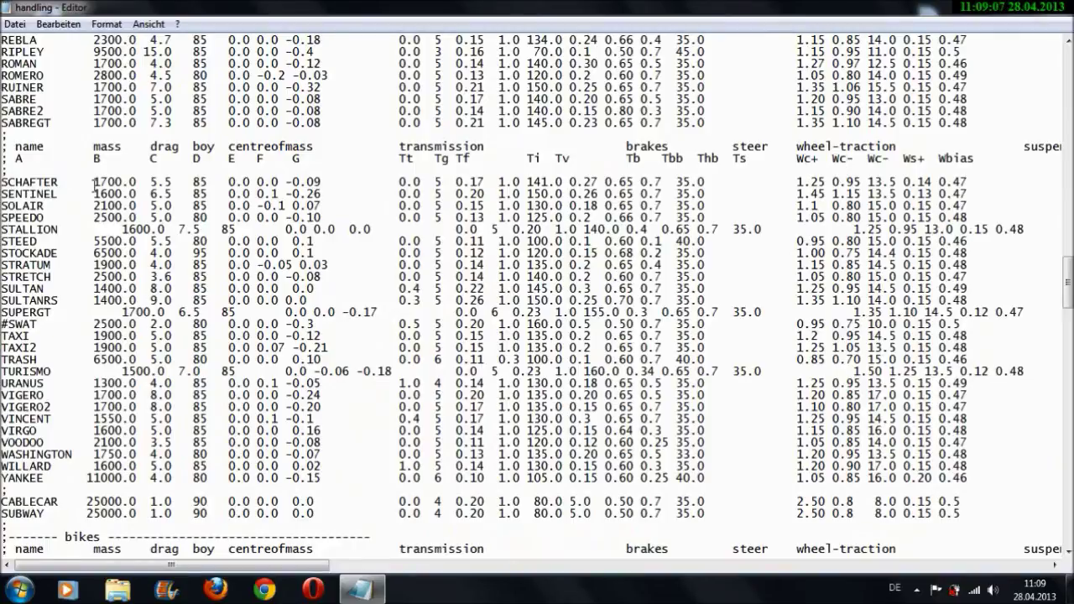
Replace all values after SCHAFTER with the ones copied from the ReadMe and remove the extra line break
drag(96, 181, 1070, 182)
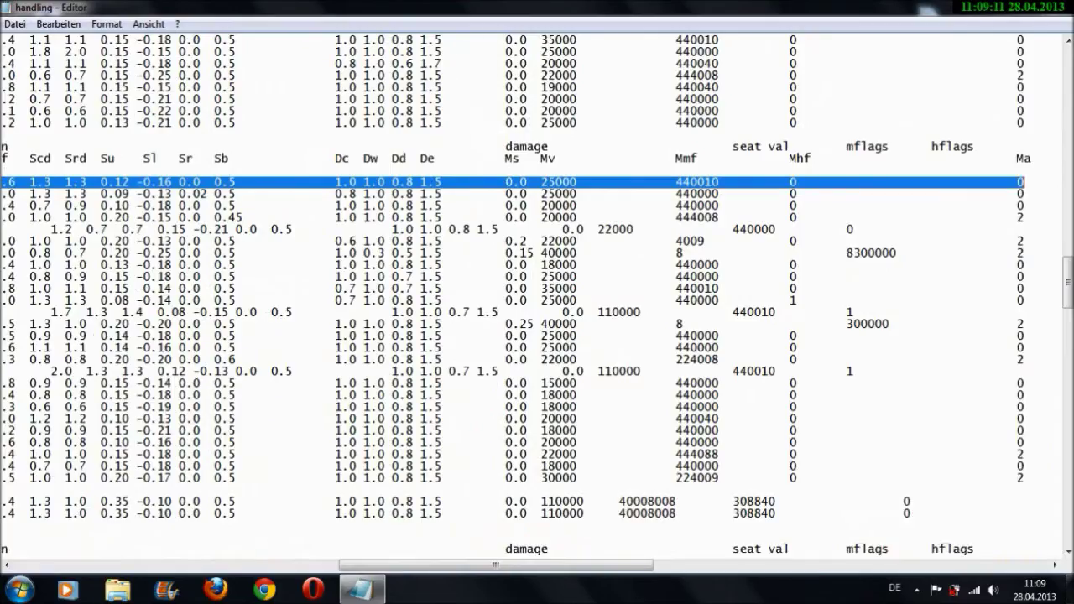
drag(541, 566, 4, 552)
key(Delete)
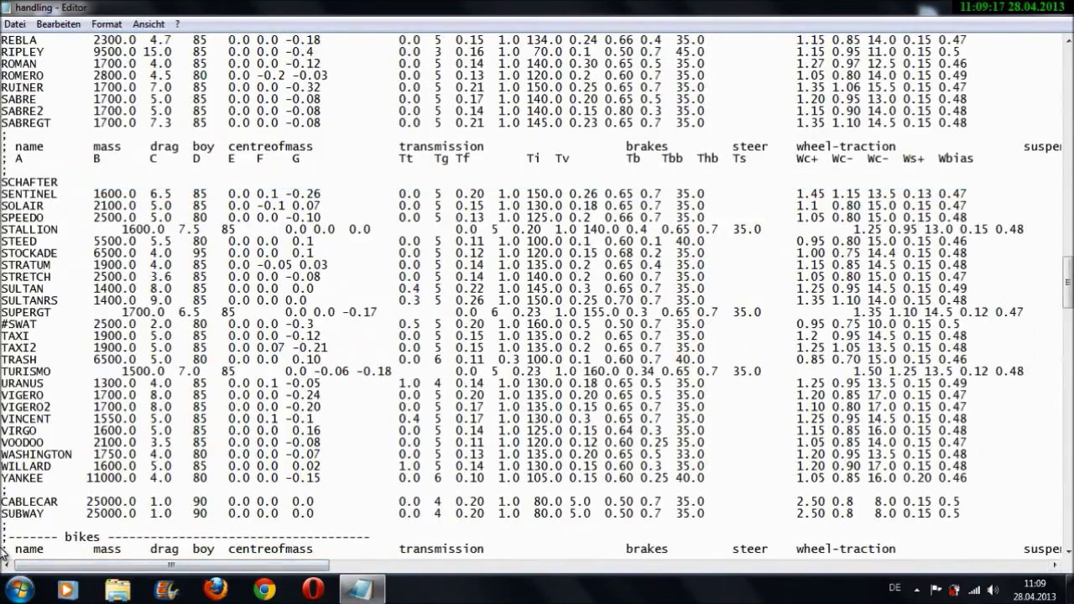
key(ctrl+v)
key(BackSpace)
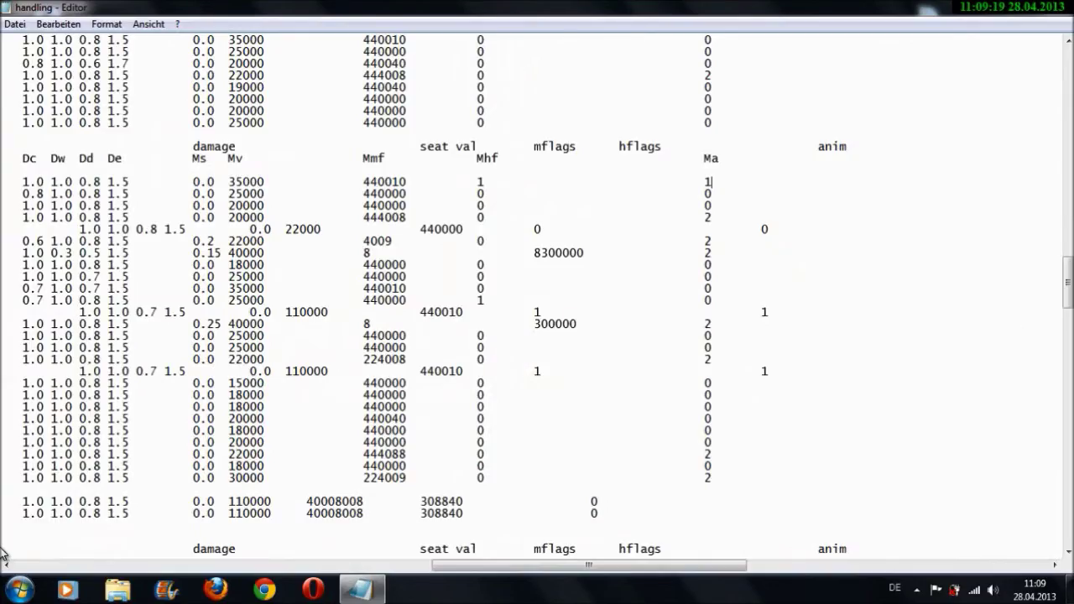
Check the start of the new SCHAFTER row, save handling.dat and close the file
drag(539, 574, 118, 574)
click(15, 24)
click(42, 65)
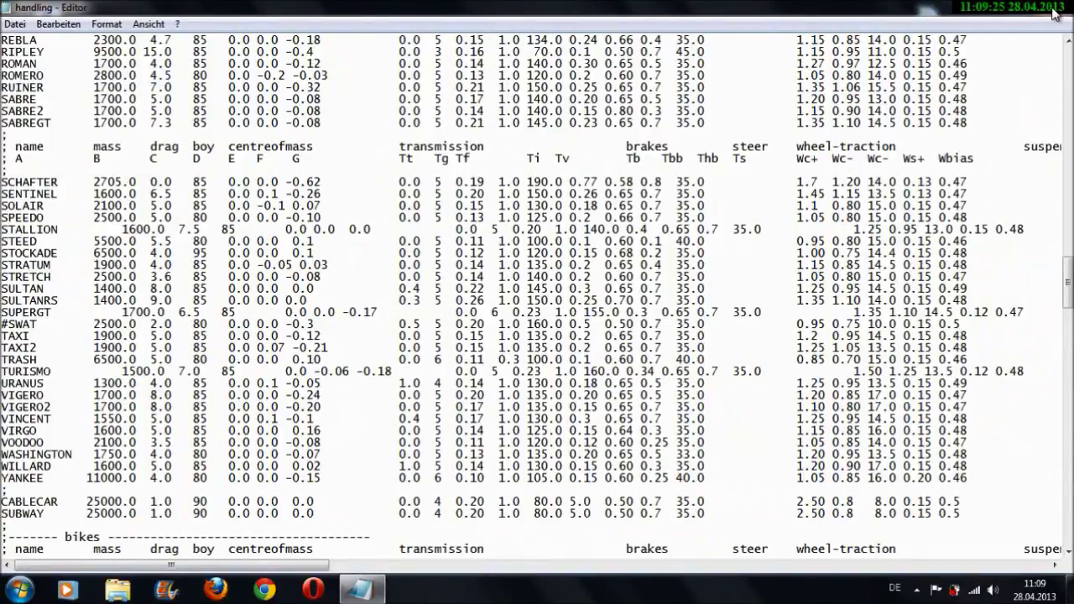
click(1053, 10)
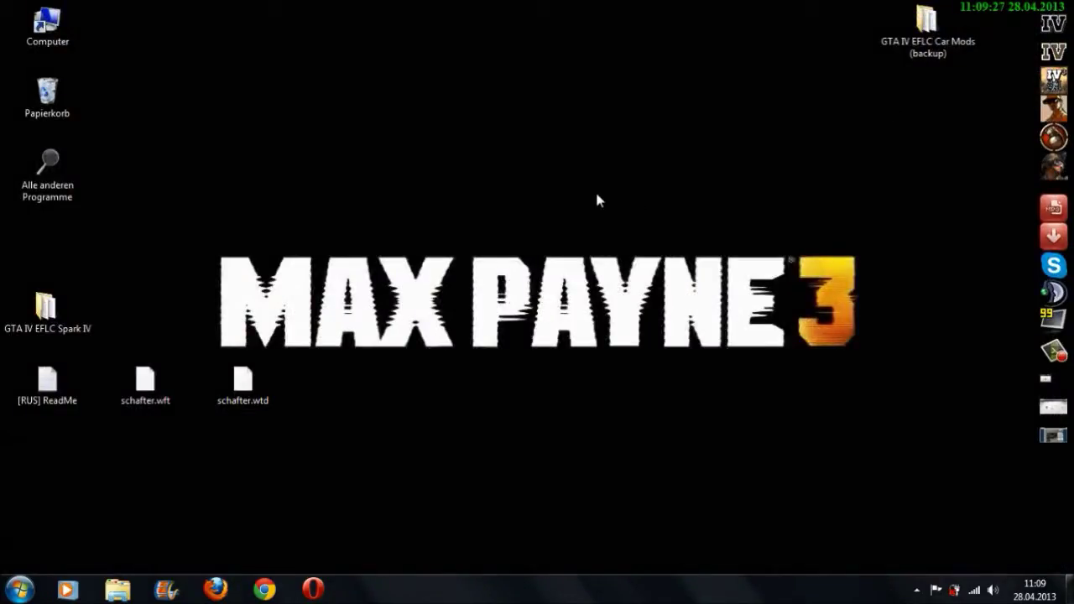
Open the GTA EFLC folder on drive D: and select the SparkIV EFLC folder inside it
drag(46, 309, 50, 239)
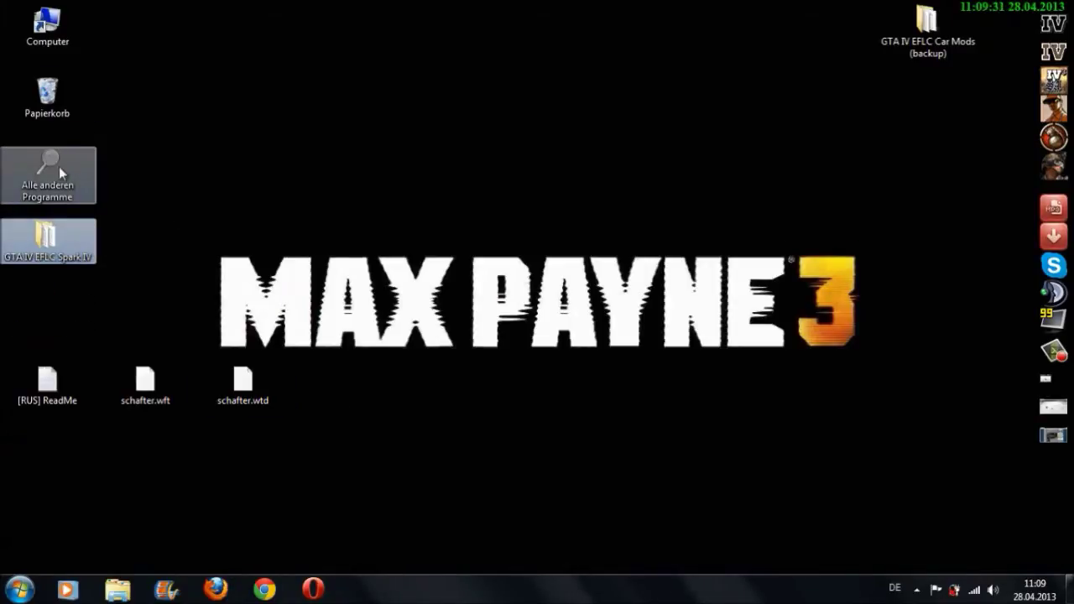
double_click(59, 166)
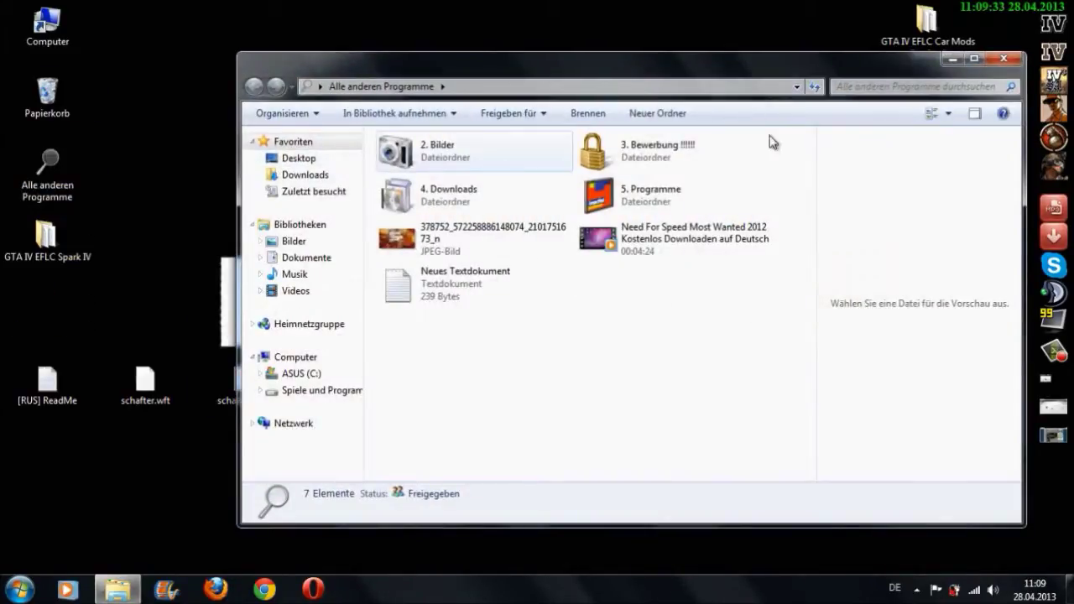
click(1000, 58)
double_click(27, 38)
double_click(644, 167)
double_click(411, 291)
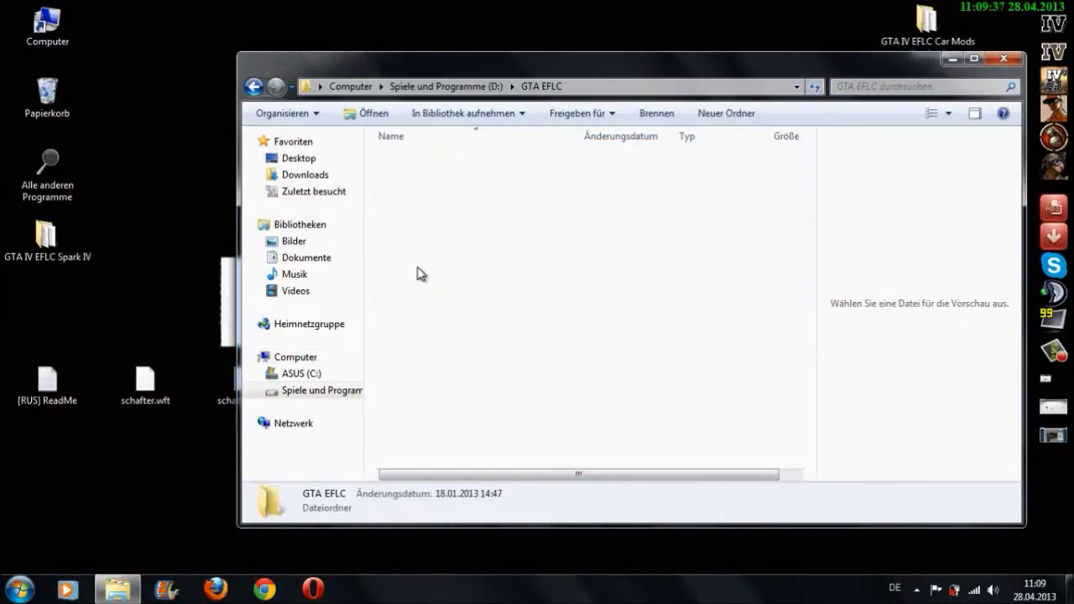
click(409, 178)
Move the GTA IV EFLC Spark IV folder, ReadMe, schafter.wft and schafter.wtd to the recycle bin and place the backup folder below Alle anderen Programme
drag(46, 237, 47, 96)
drag(345, 83, 567, 185)
drag(311, 470, 8, 363)
drag(63, 389, 59, 96)
drag(567, 161, 348, 119)
drag(926, 25, 126, 243)
click(151, 222)
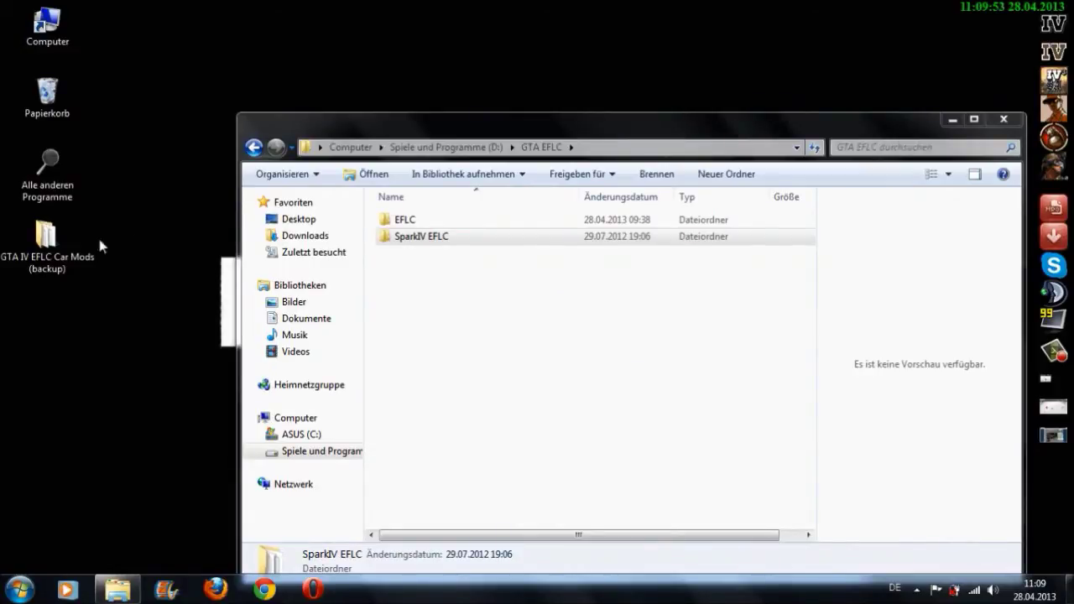
Examine the original schafter.wft and schafter.wtd files in the GTA IV EFLC Car Mods (backup) folder
double_click(75, 243)
click(527, 289)
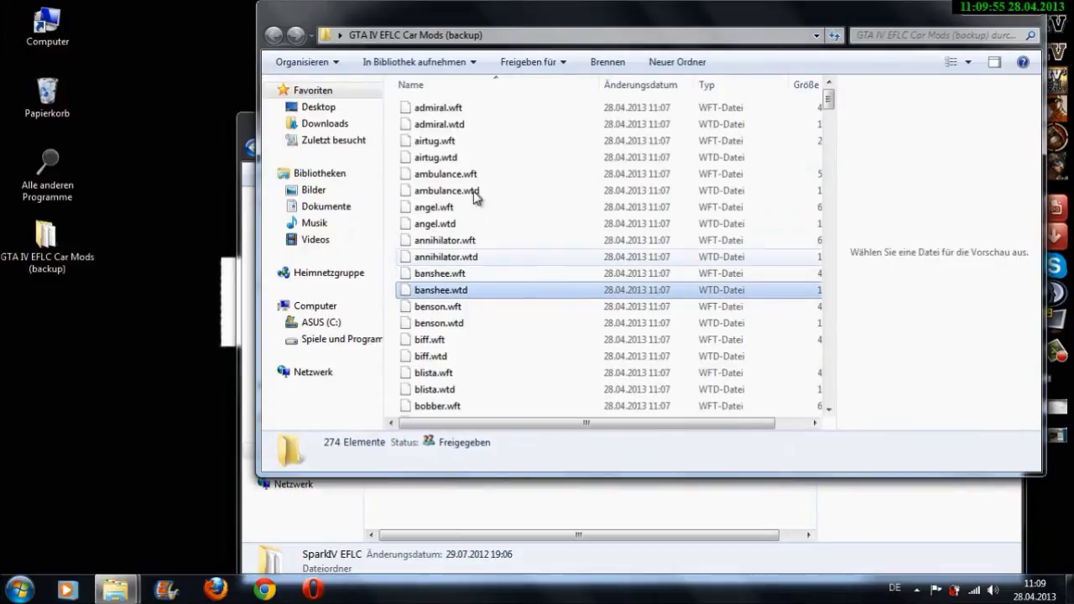
click(475, 240)
click(472, 257)
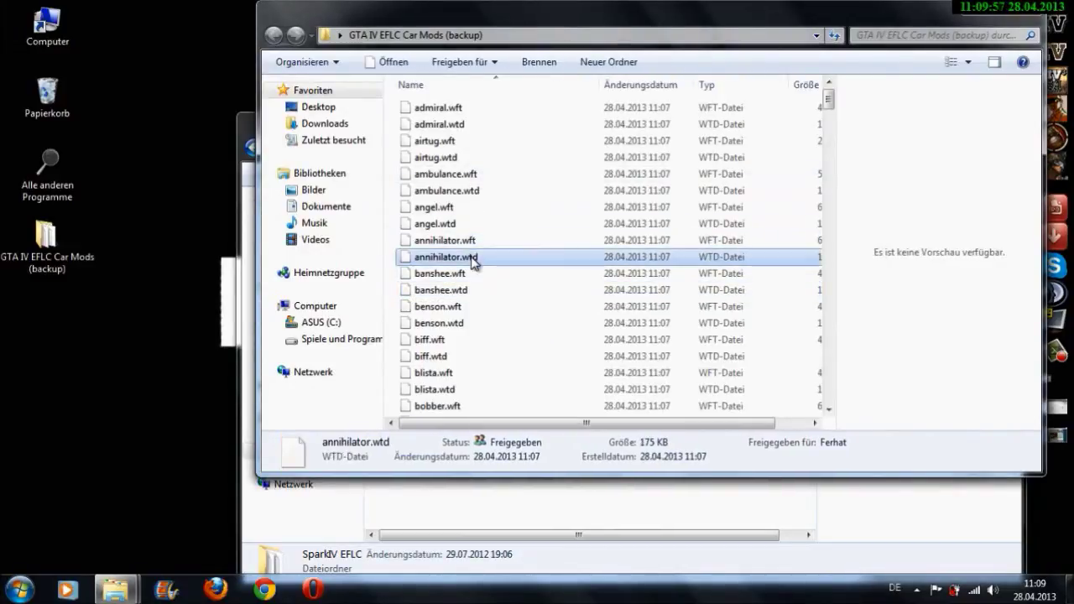
key(s)
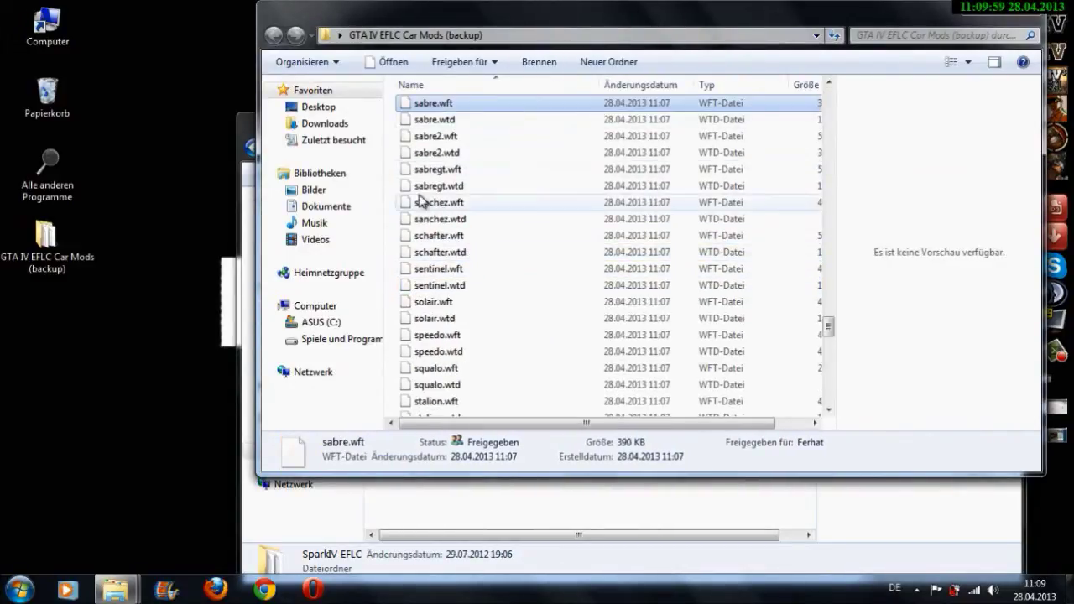
scroll(611, 308, down, 5)
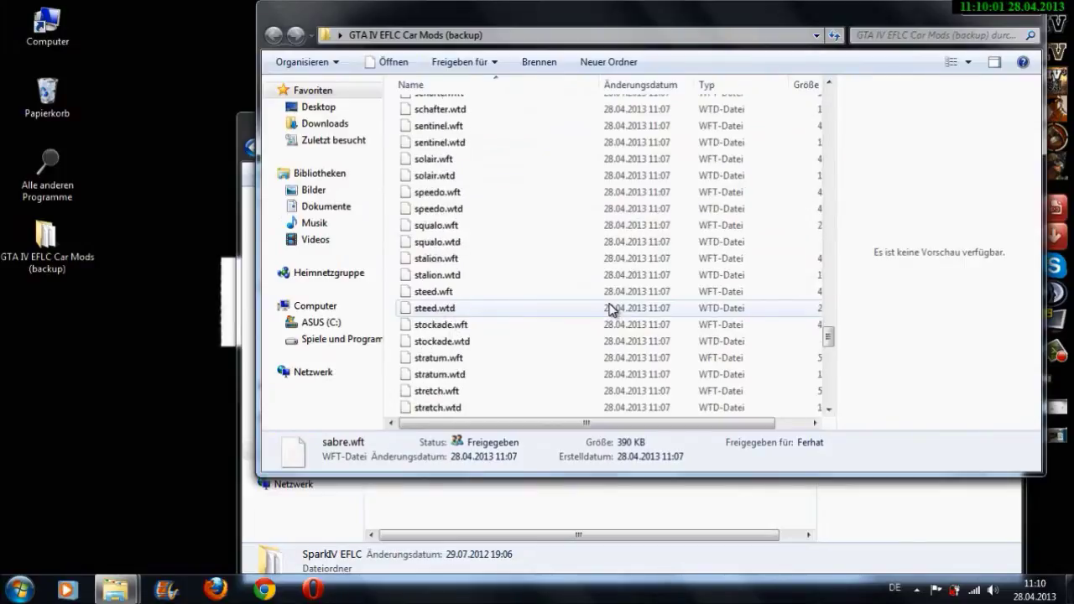
scroll(611, 309, up, 3)
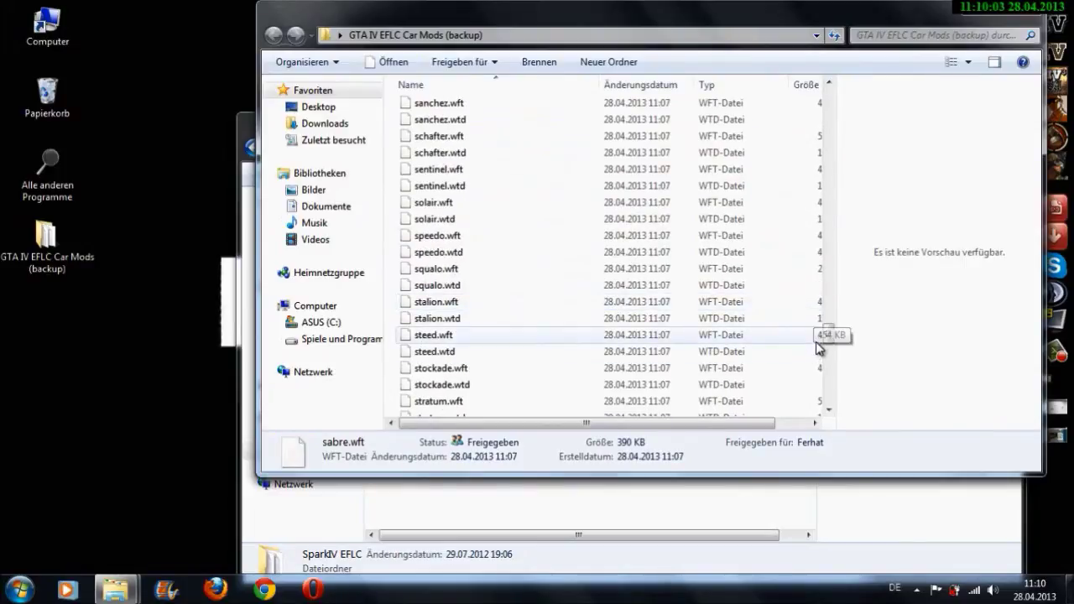
drag(830, 335, 828, 324)
click(487, 273)
click(487, 288)
double_click(458, 274)
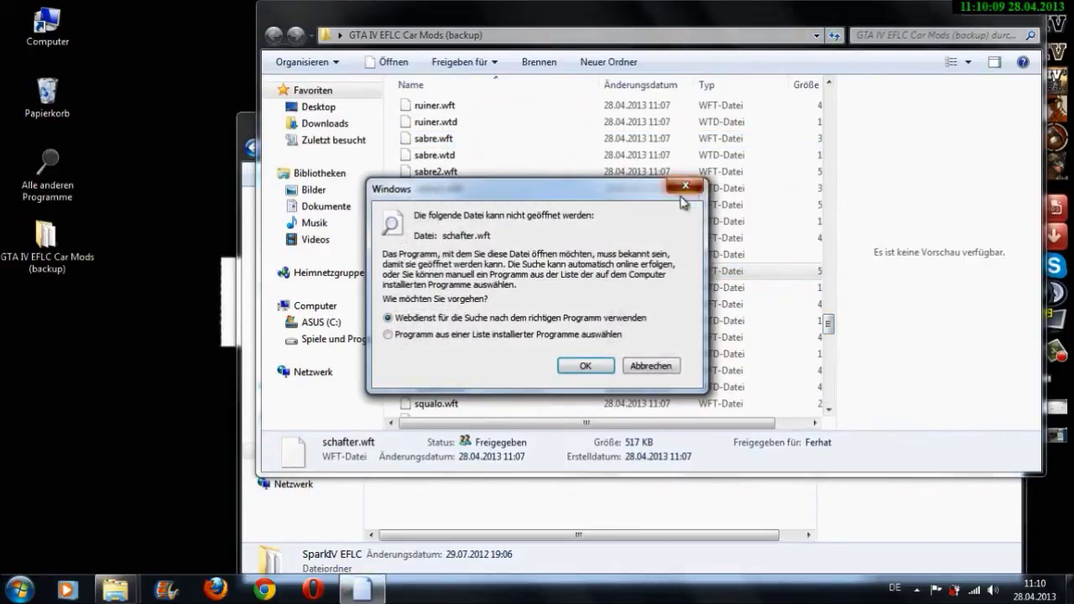
click(685, 186)
click(509, 288)
click(472, 271)
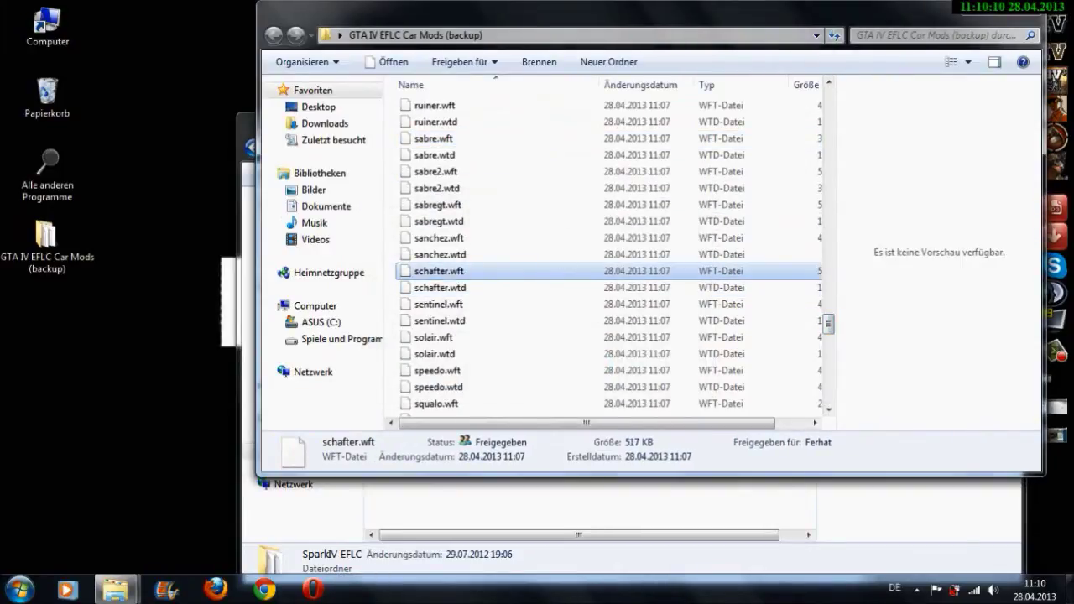
Close both open folder windows and stop the running screen recording
click(1023, 11)
click(1004, 121)
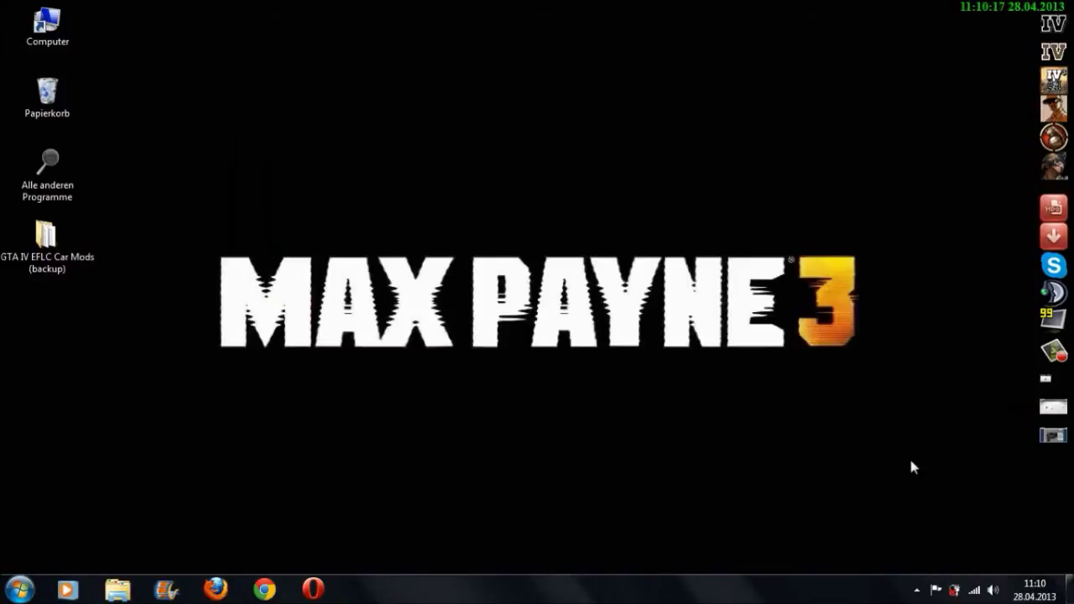
click(1041, 383)
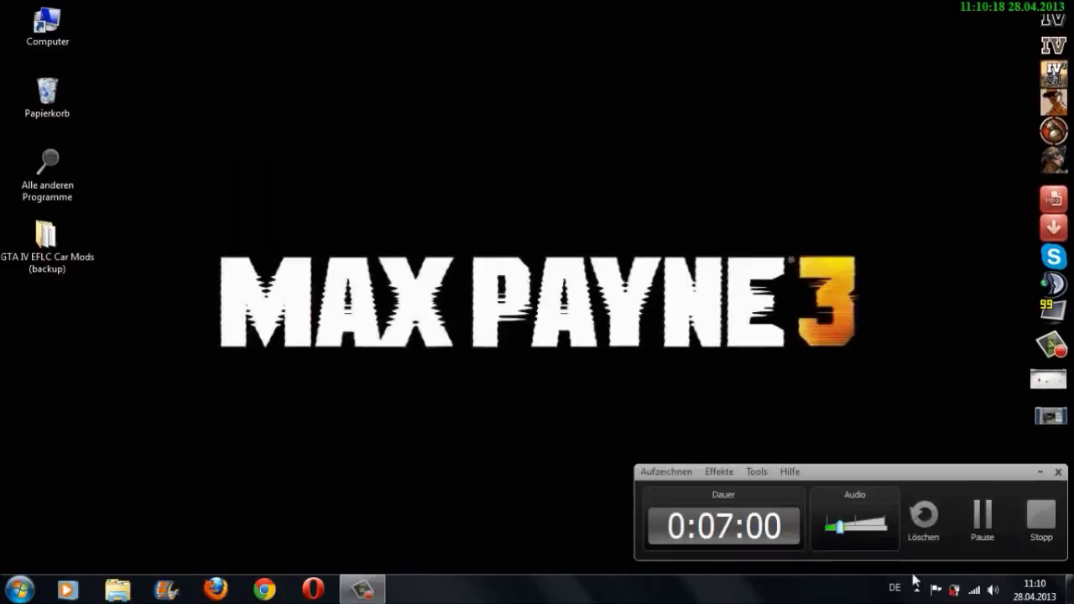
click(1042, 525)
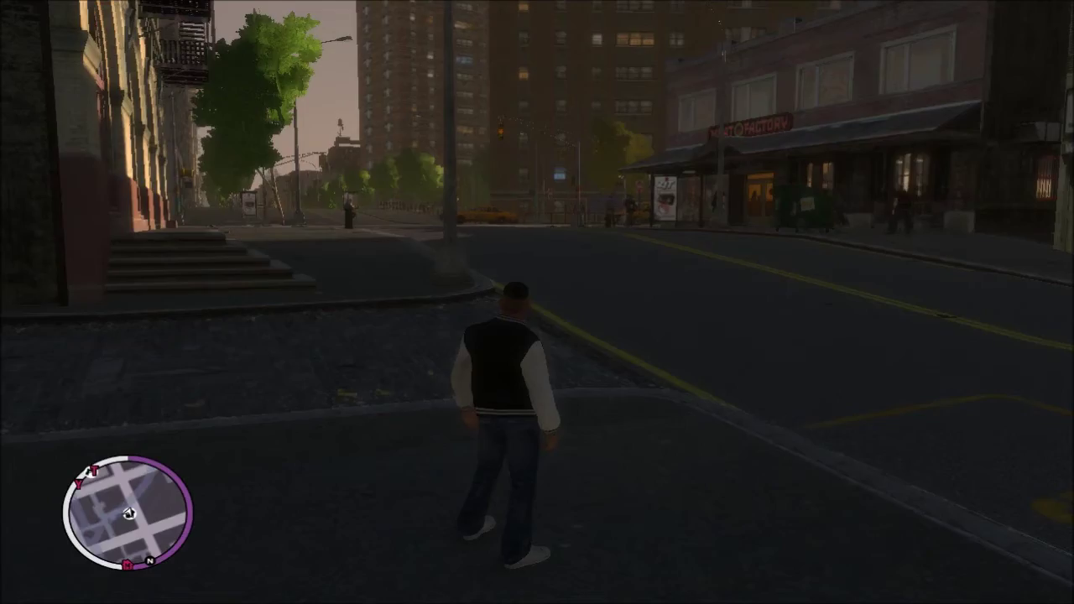
key(w)
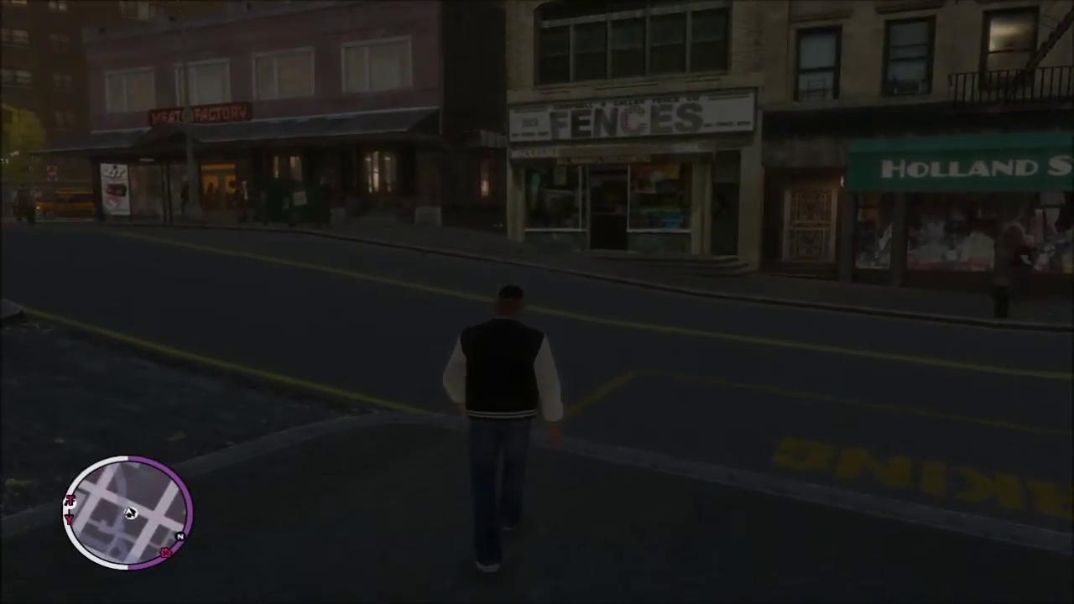
key(w)
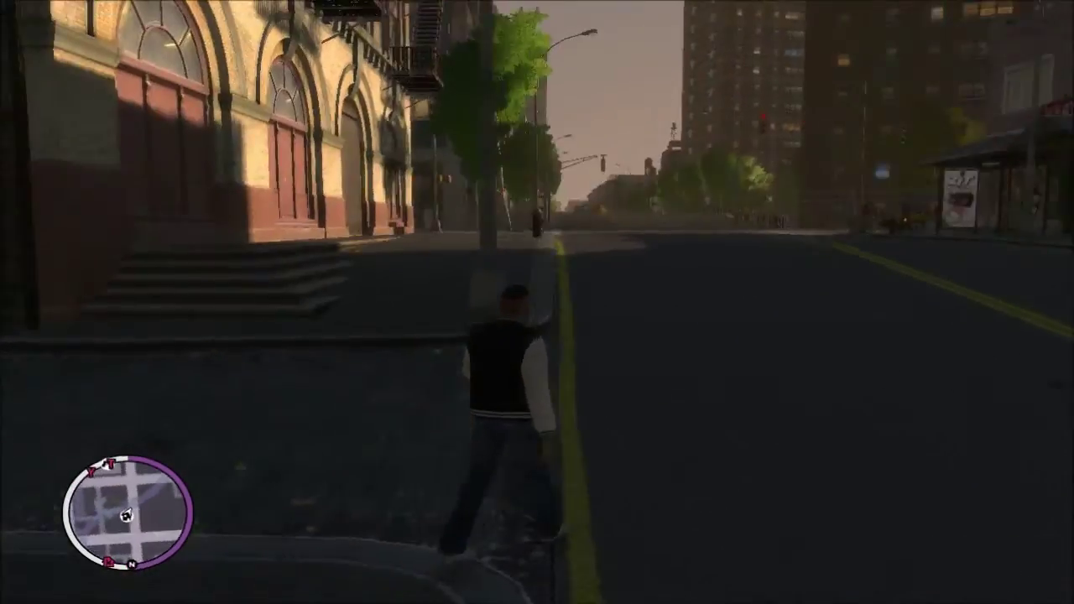
key(w)
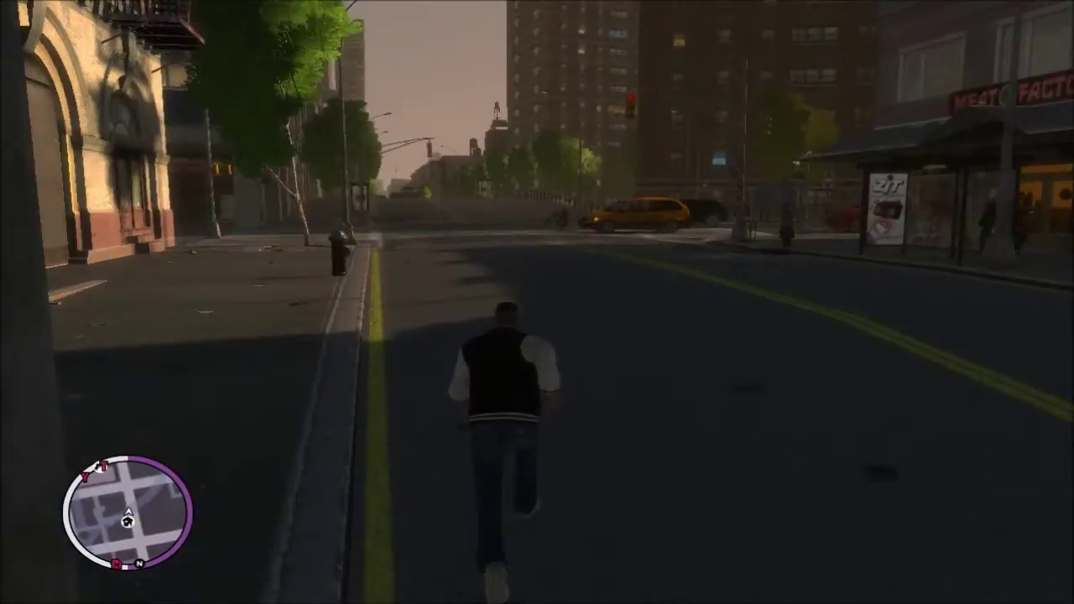
In the game, open the trainer's Car Spawning lists and spawn a Schafter from CarSpawn Menu 3
key(F3)
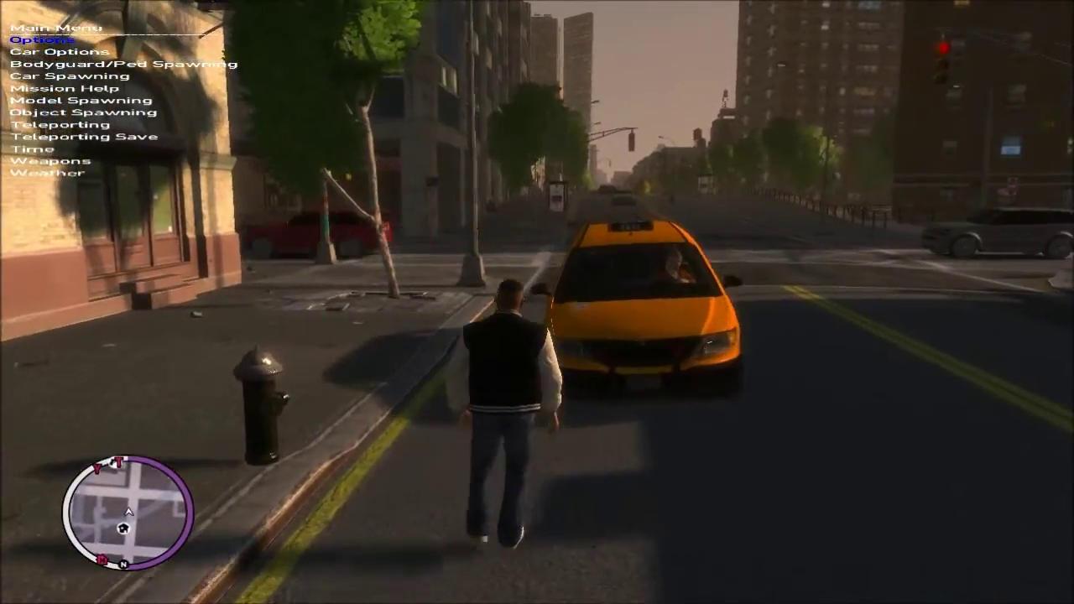
key(Down)
key(Down)
key(Down)
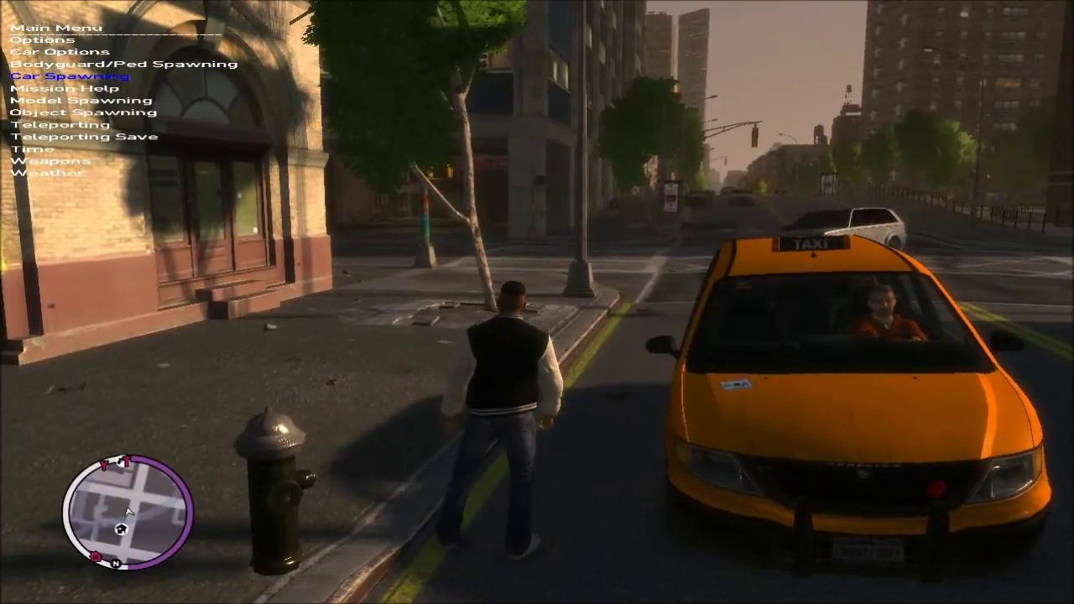
key(Return)
key(Down)
key(Down)
key(Down)
key(Down)
key(Down)
key(Down)
key(Down)
key(Down)
key(Down)
key(Down)
key(Down)
key(Down)
key(Down)
key(Down)
key(Down)
key(Down)
key(Down)
key(Down)
key(Down)
key(Down)
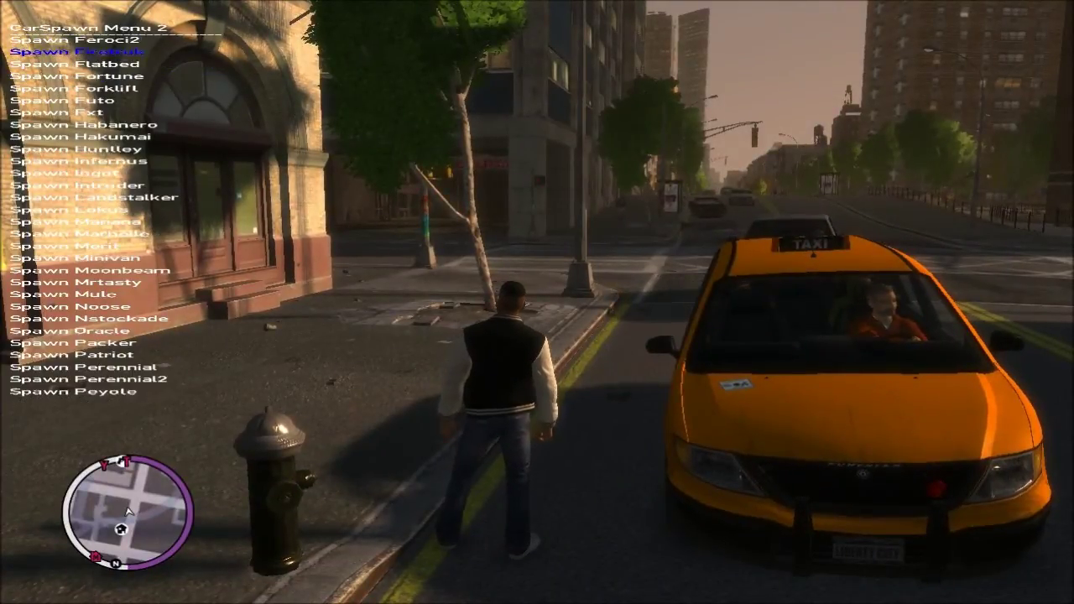
key(Down)
key(Down)
key(Down)
key(Down)
key(Down)
key(Down)
key(Down)
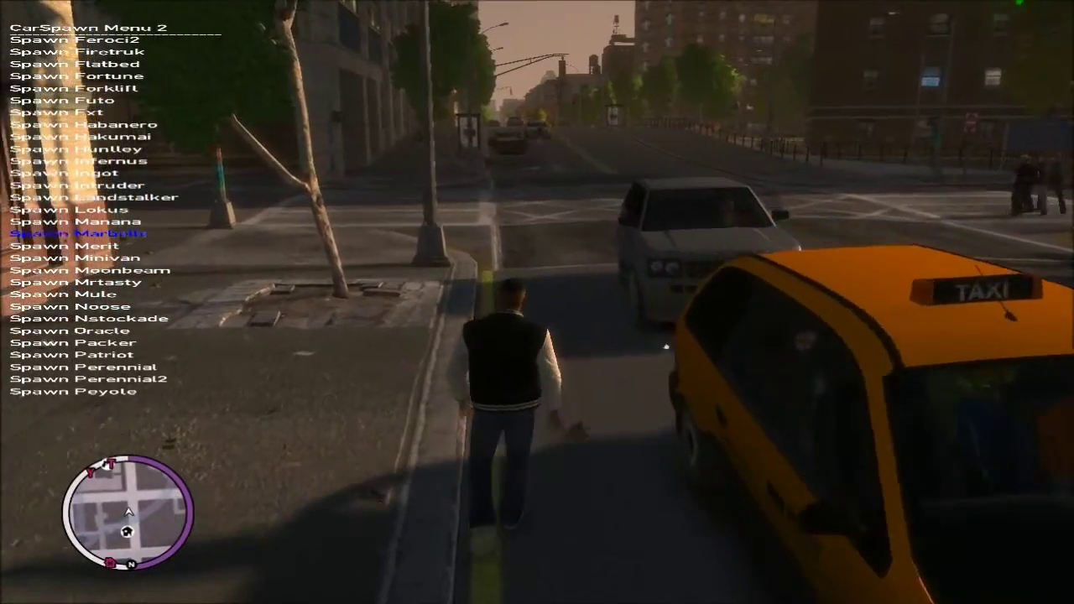
key(Down)
key(Down)
key(Down)
key(Down)
key(Down)
key(Down)
key(Down)
key(Down)
key(Down)
key(Down)
key(Down)
key(Down)
key(Down)
key(Down)
key(Down)
key(Down)
key(Down)
key(Down)
key(Down)
key(Down)
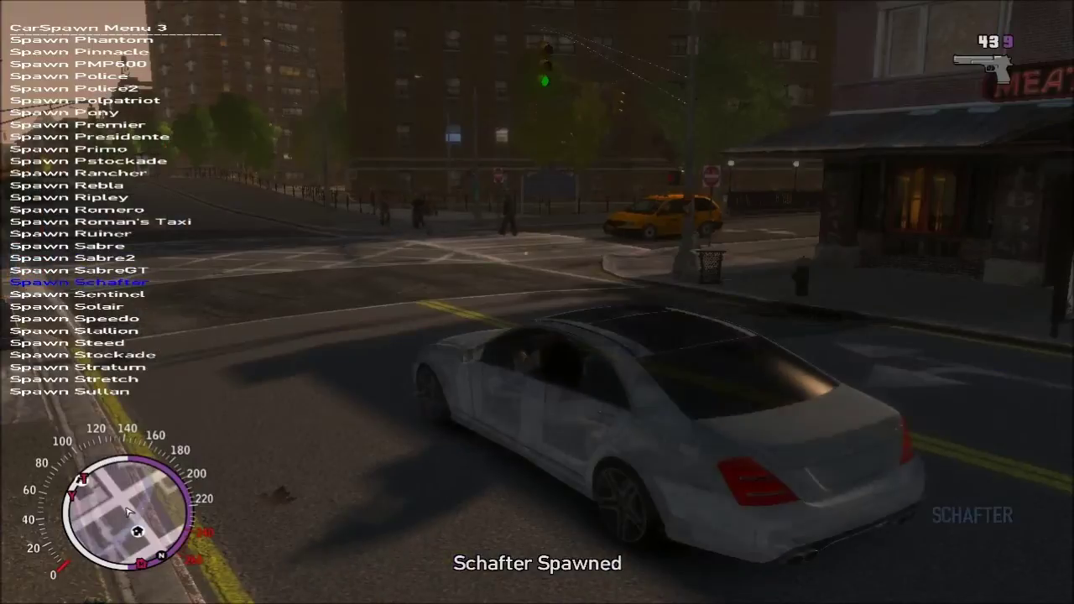
Spawn several more Schafters on the street to show the Mercedes model in different colours
key(w)
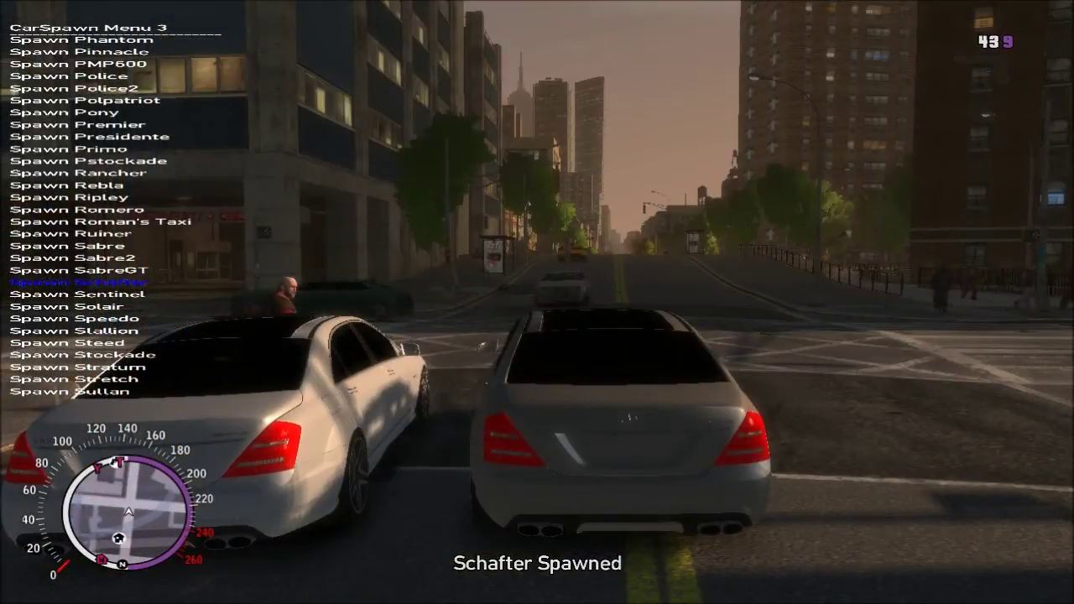
key(KP_5)
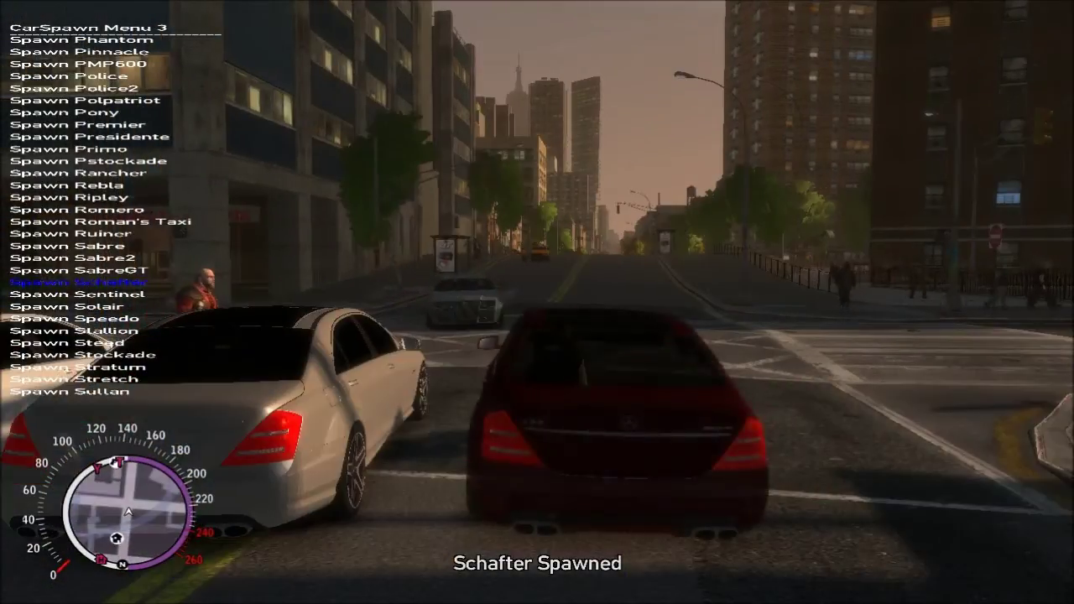
key(KP_5)
key(w)
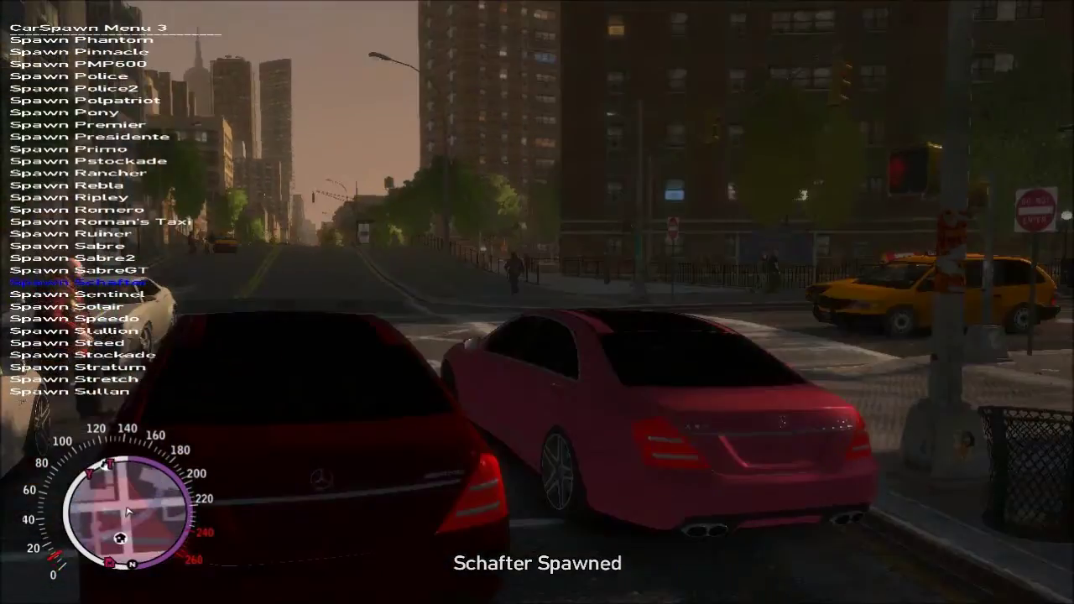
key(KP_5)
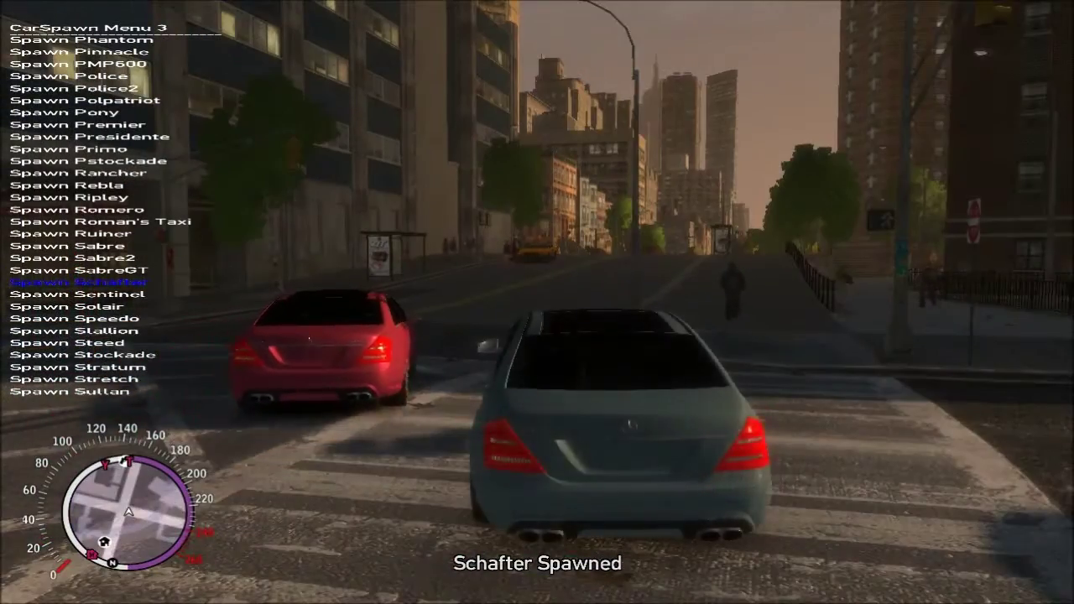
key(KP_5)
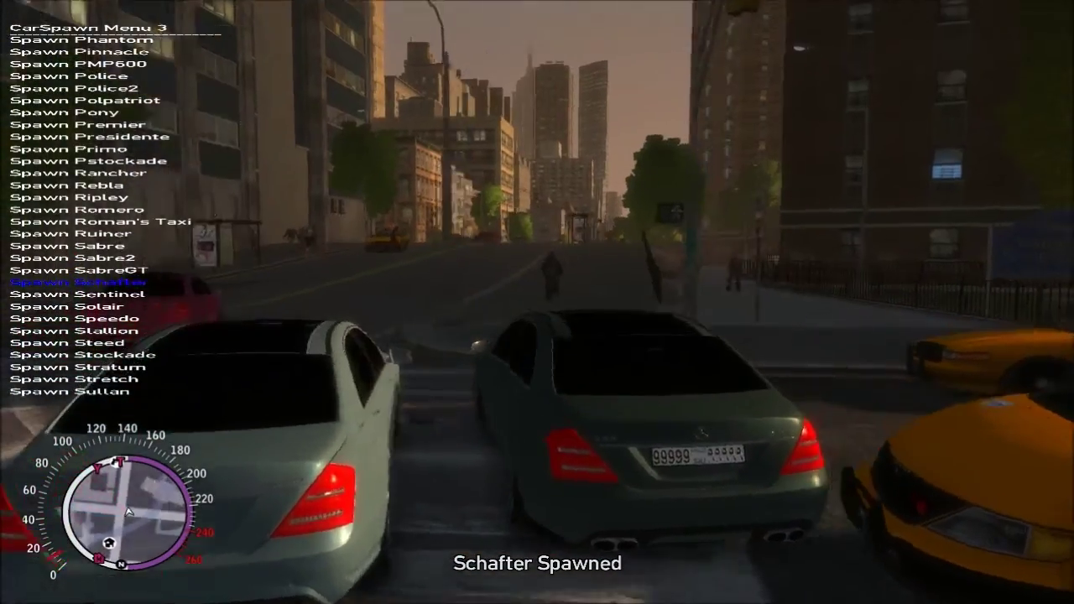
Drive the last spawned Schafter forward through the intersection and steer it left
key(w)
key(w)
key(a)
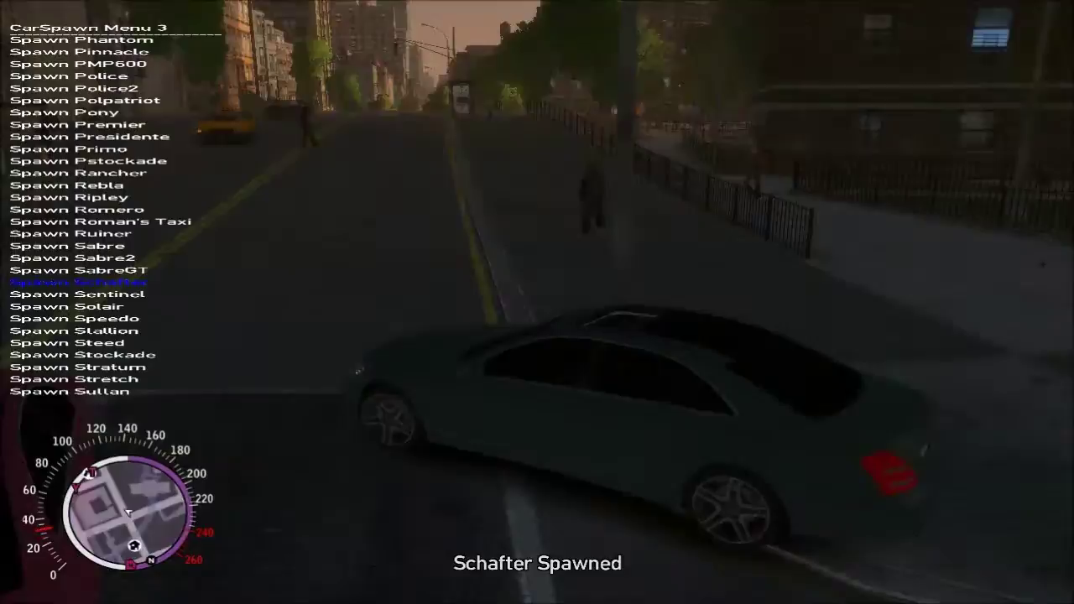